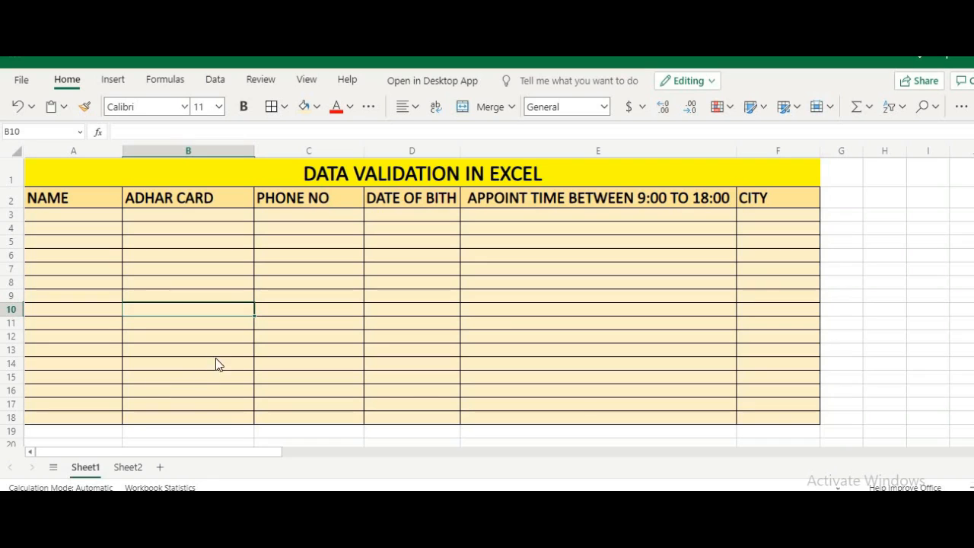
Step: Widen column D to fit the DATE OF BITH >18 YRS header, then check the row 3 cells A3–F3
drag(458, 153, 526, 152)
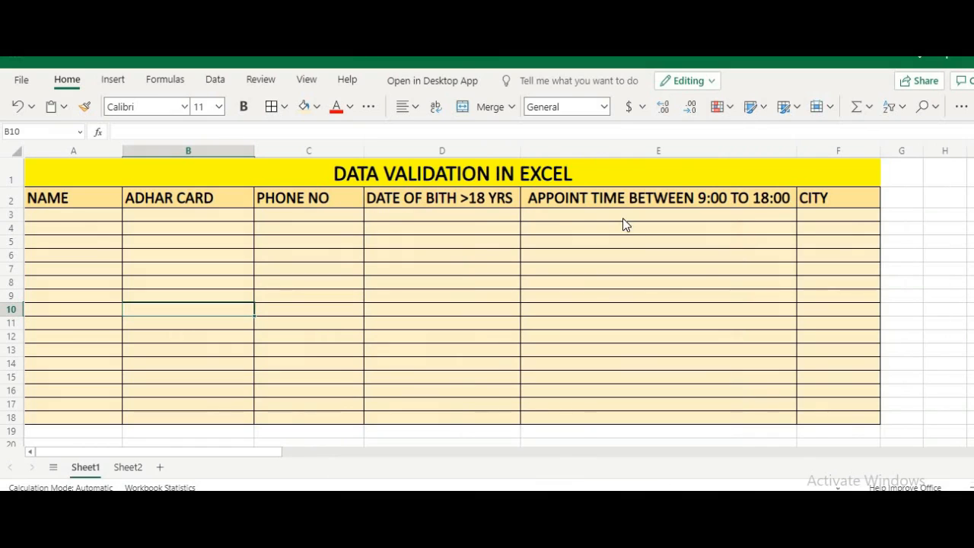
click(477, 214)
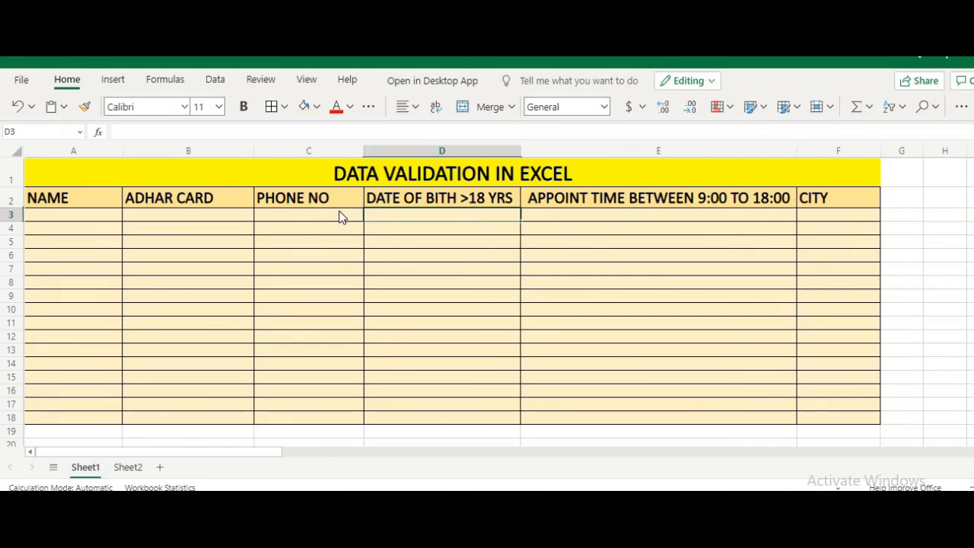
click(337, 212)
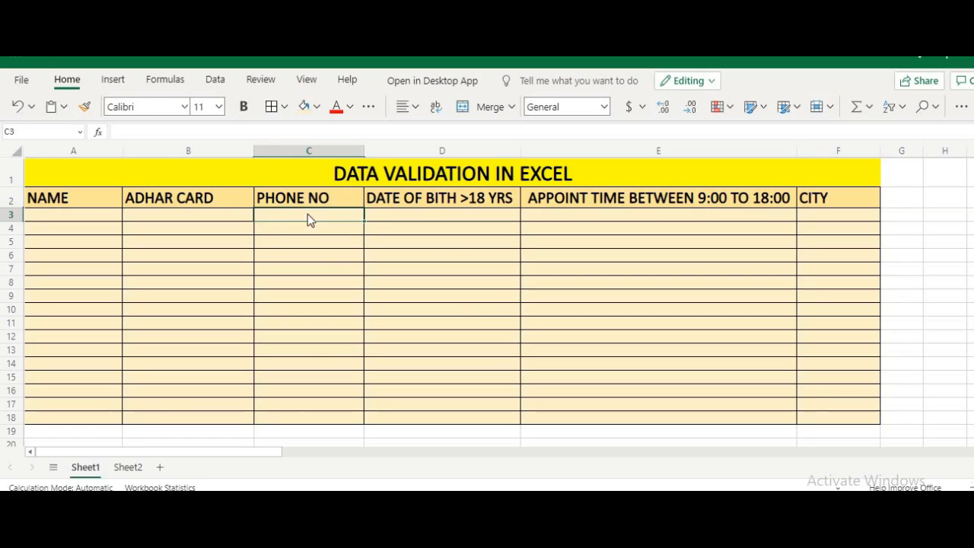
click(220, 213)
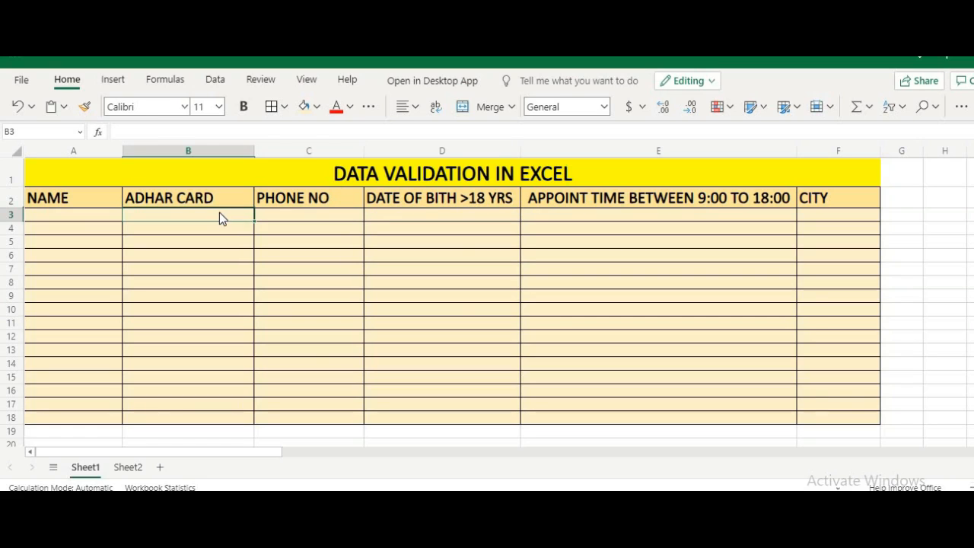
click(96, 212)
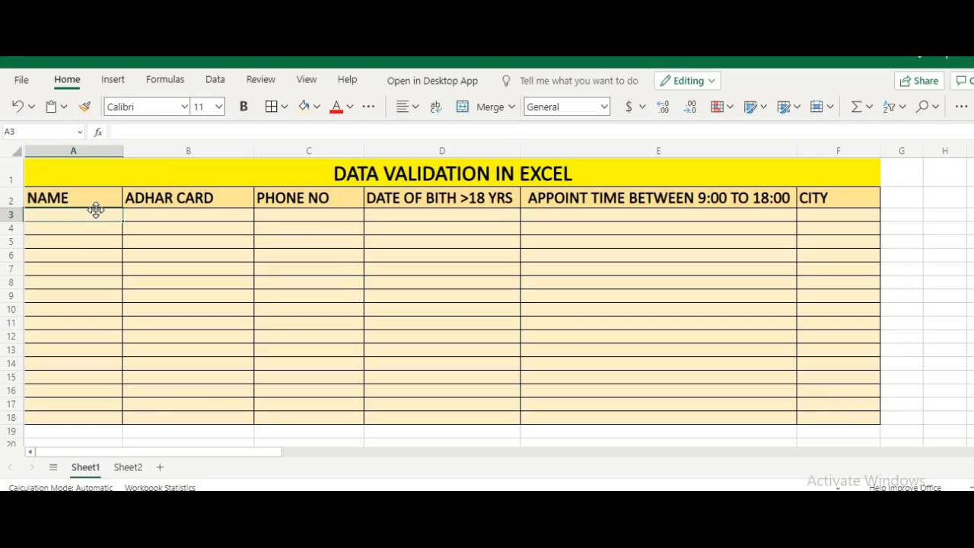
click(564, 217)
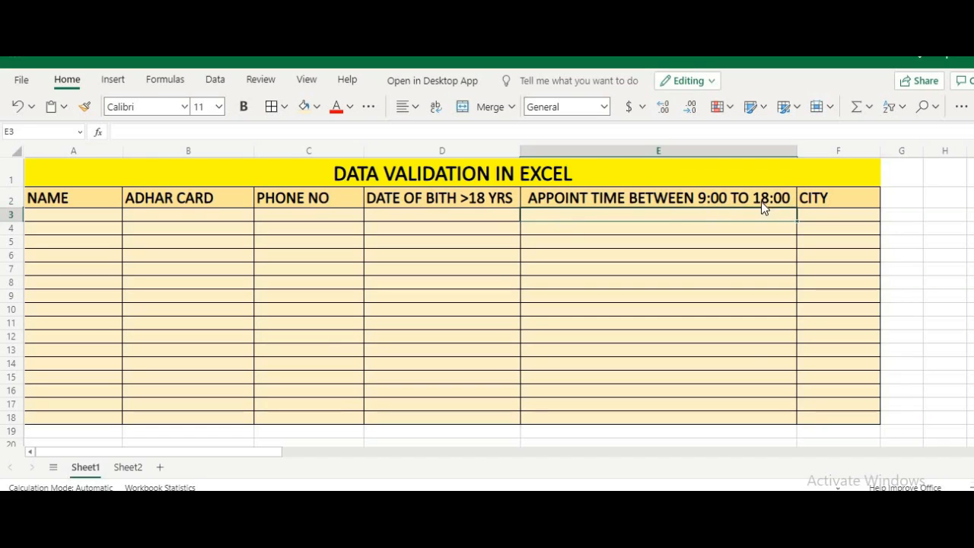
click(826, 205)
click(829, 218)
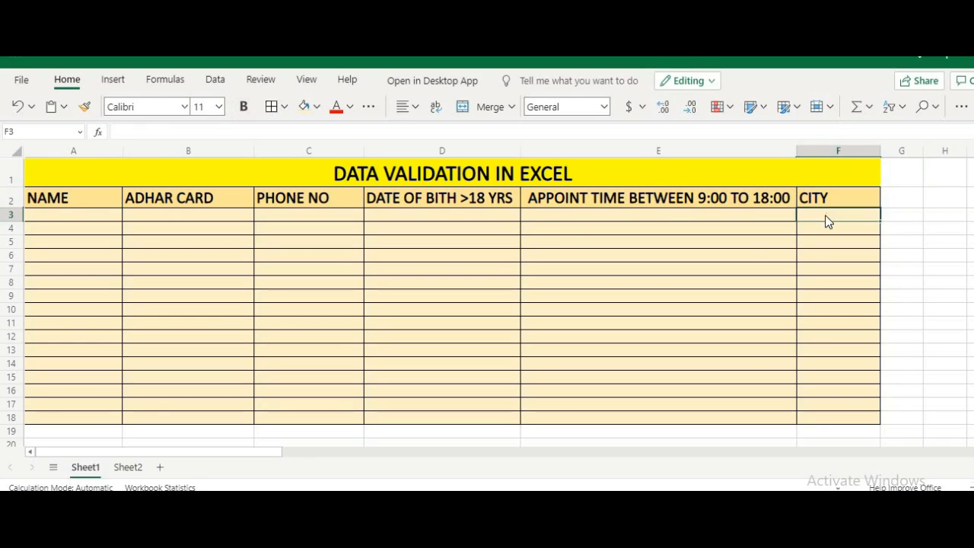
Step: Review the city names MUMBAI through CHENNAI (D4:D7) on Sheet2, then return to Sheet1
click(129, 466)
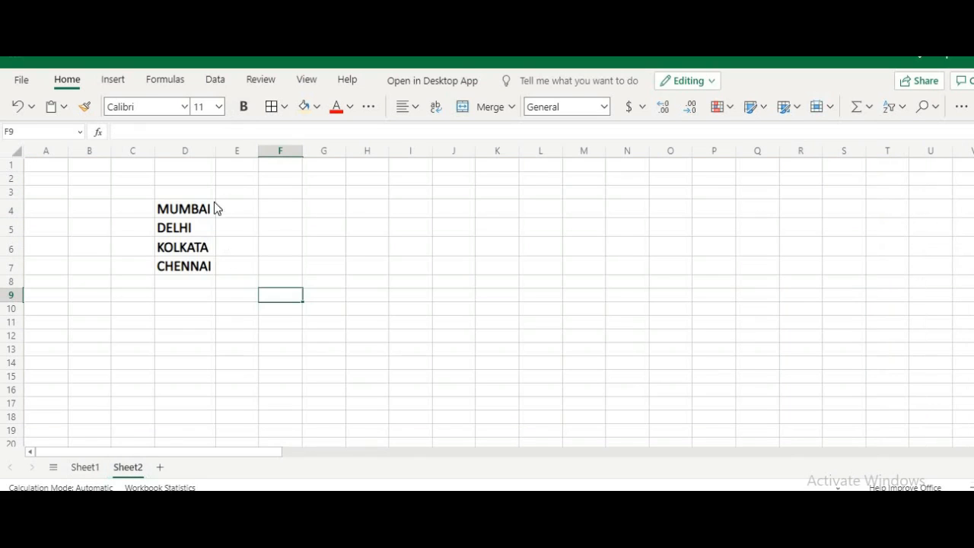
drag(203, 217, 207, 271)
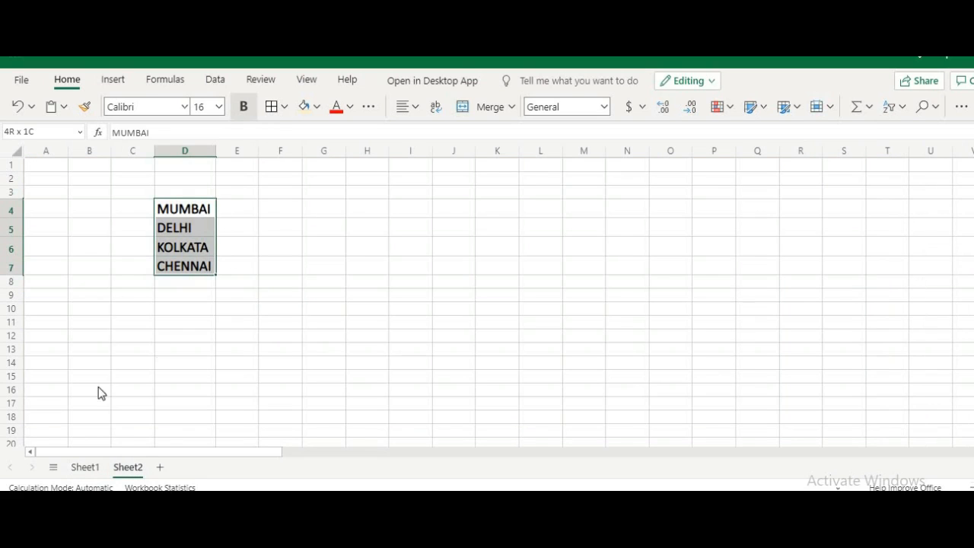
click(87, 466)
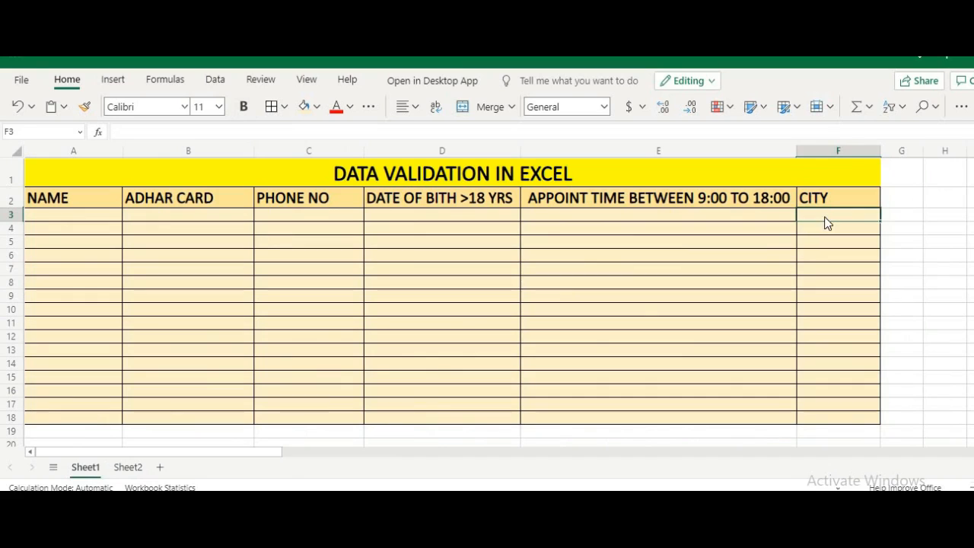
Step: Select cell A3, the first NAME entry, with the Data tab tools showing
click(825, 229)
click(819, 272)
click(805, 320)
click(641, 341)
click(261, 326)
click(194, 313)
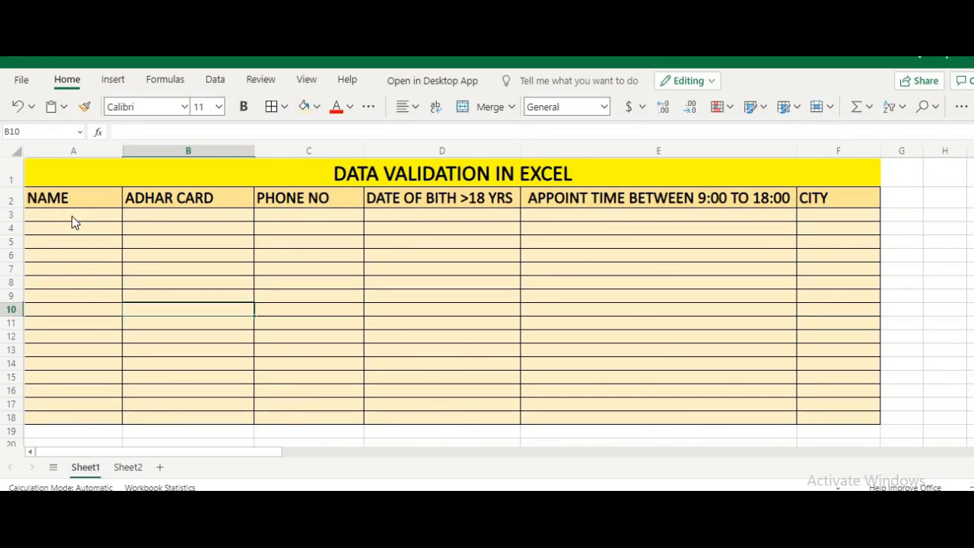
click(75, 216)
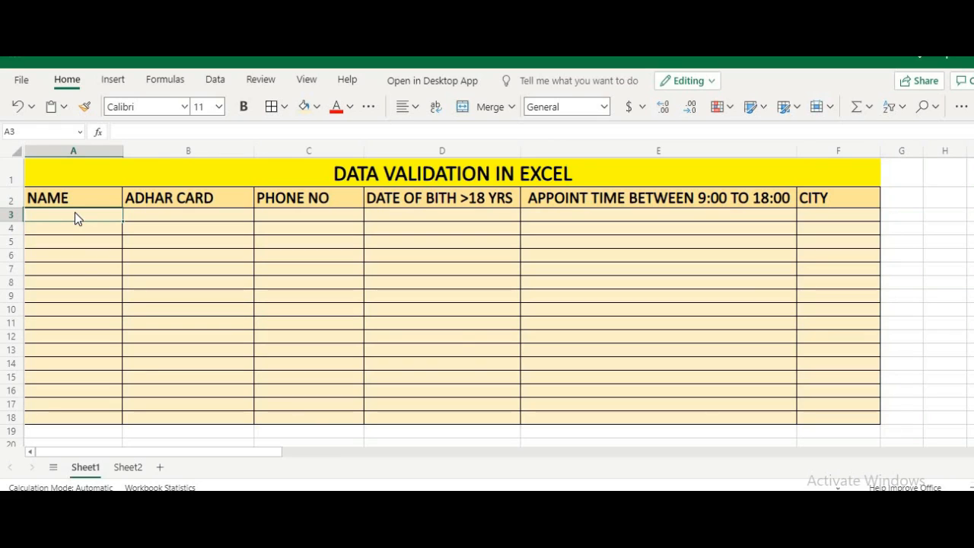
click(214, 79)
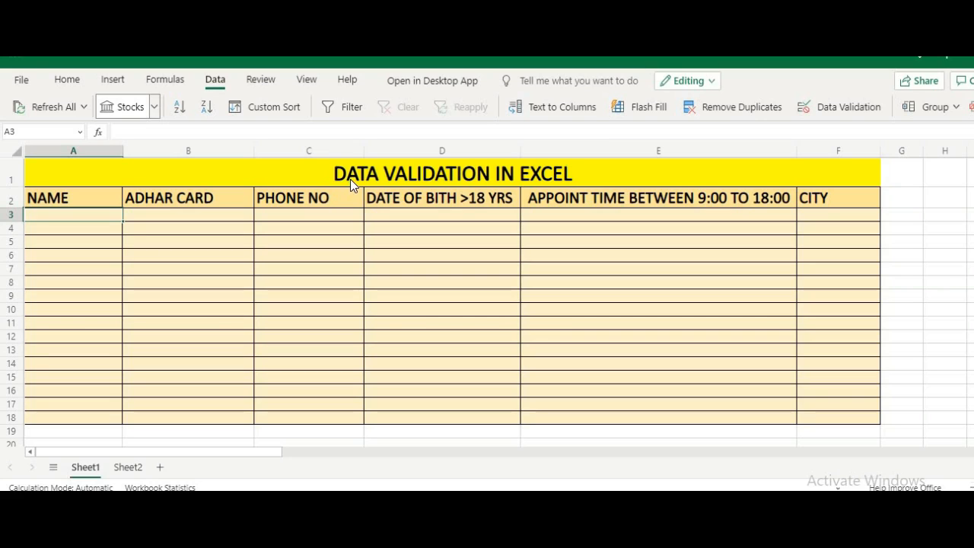
Step: Give cell A3 a Custom data validation rule with the formula =ISTEXT(A3)
click(829, 111)
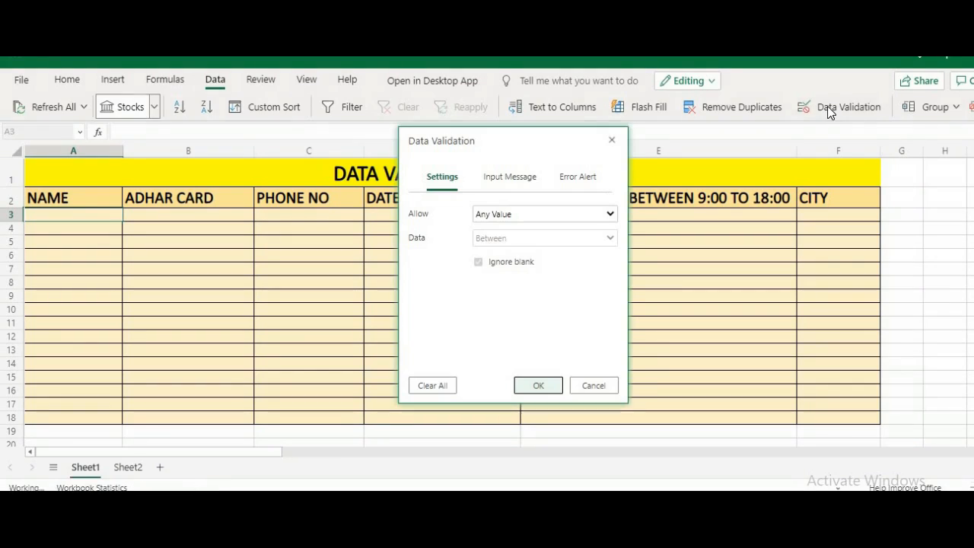
click(557, 216)
click(529, 323)
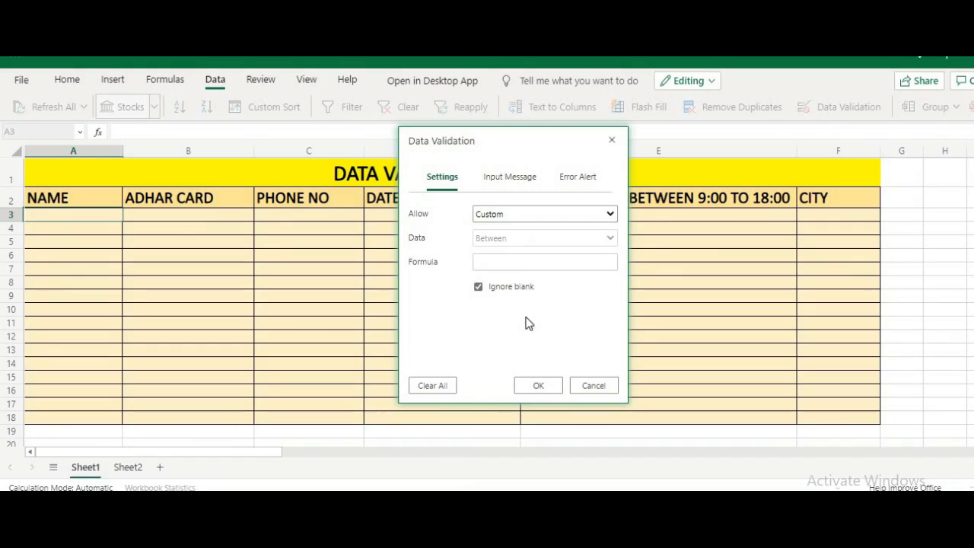
click(512, 266)
text(=)
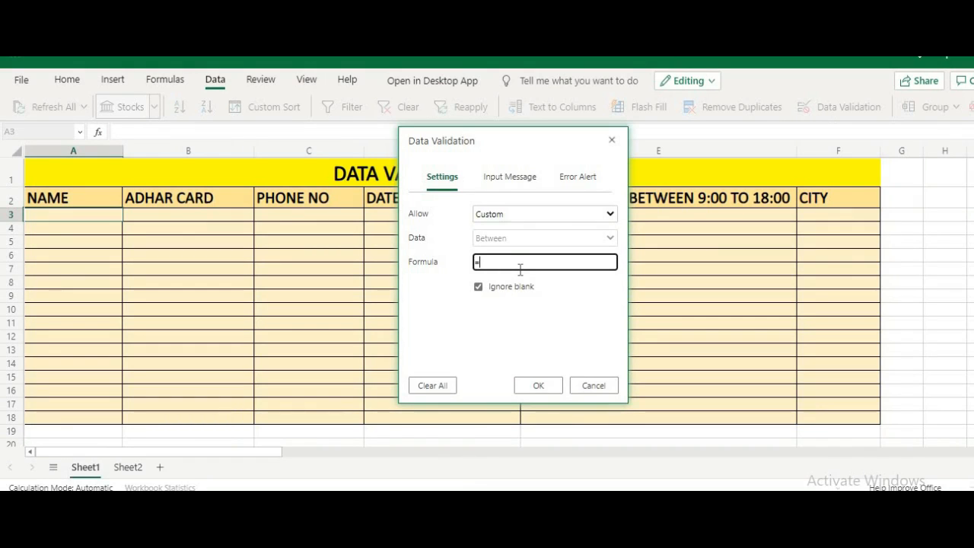
text(ISTEXT)
text(()
click(78, 216)
text())
click(538, 386)
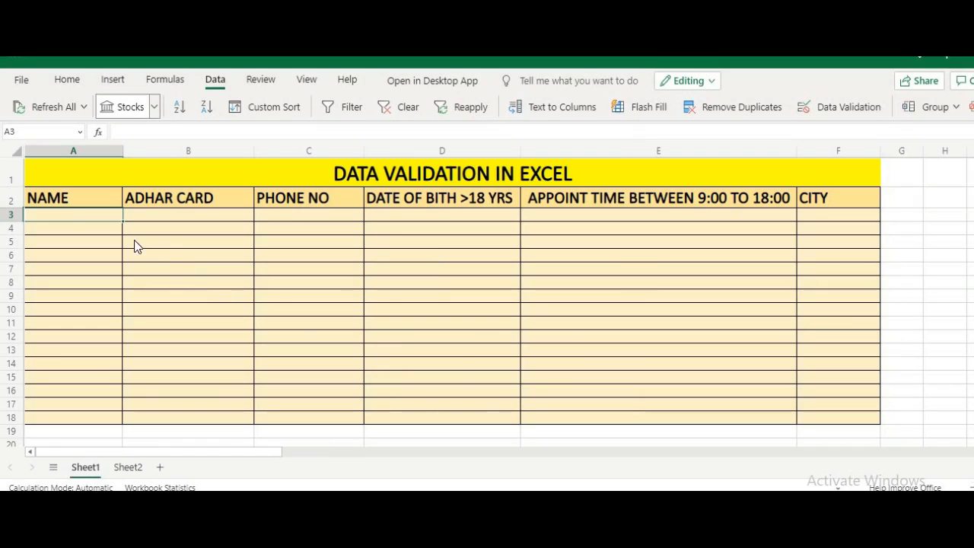
Step: Set A3's error alert to title STOP with the message ALPHABETS ONLY NO NUMBER
click(838, 112)
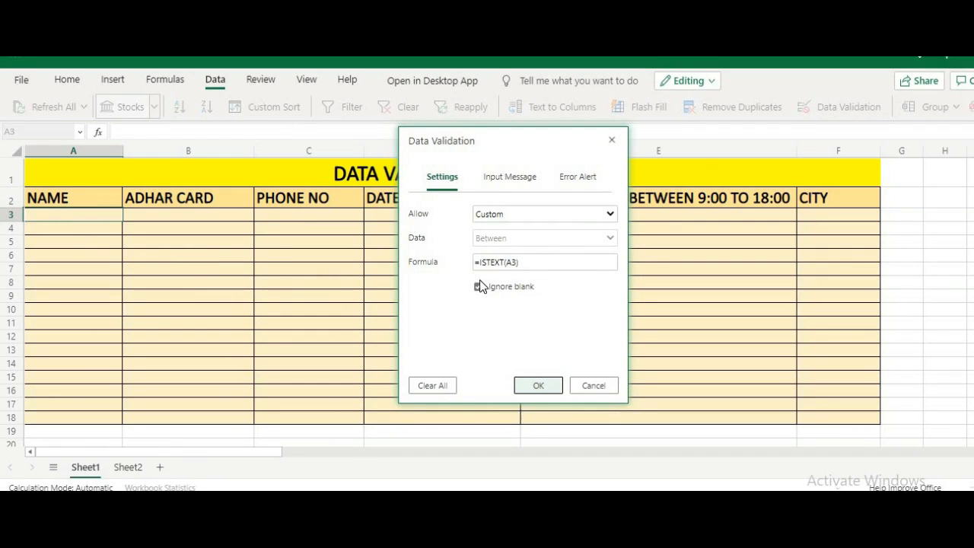
click(586, 180)
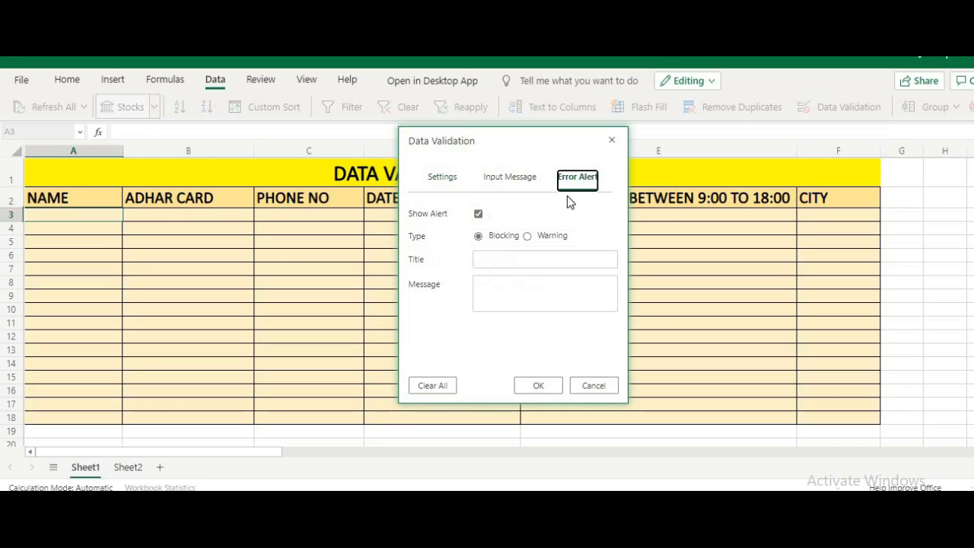
click(505, 281)
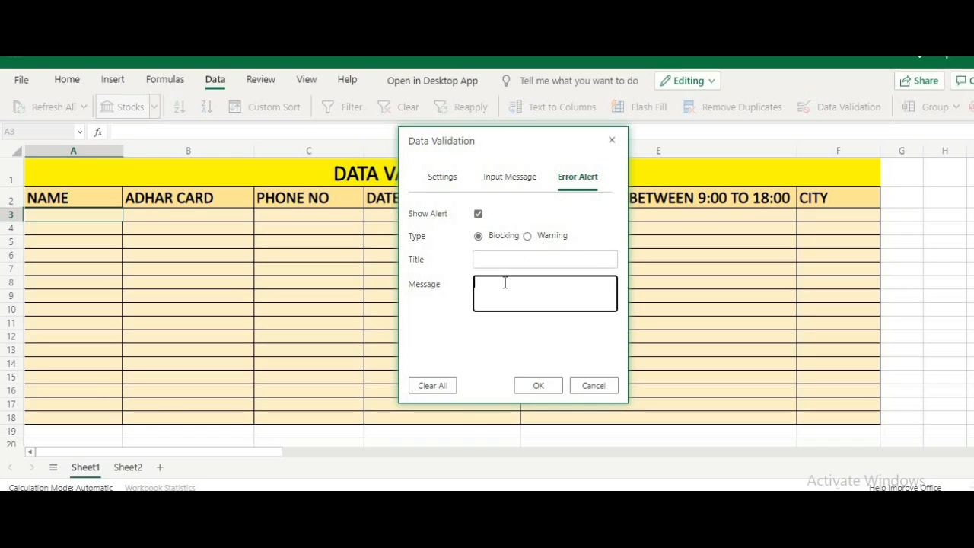
text(WRONG DATE)
key(BackSpace)
key(BackSpace)
key(BackSpace)
key(BackSpace)
key(BackSpace)
key(BackSpace)
key(BackSpace)
key(BackSpace)
key(BackSpace)
key(BackSpace)
text(ALPHABETS ONLY NO)
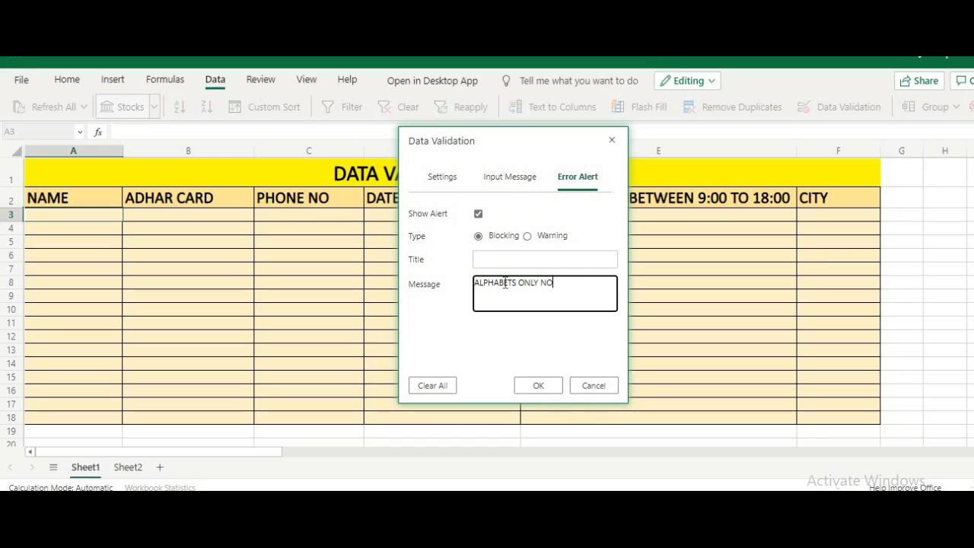
text( NUMBER)
click(519, 262)
text(ATOP)
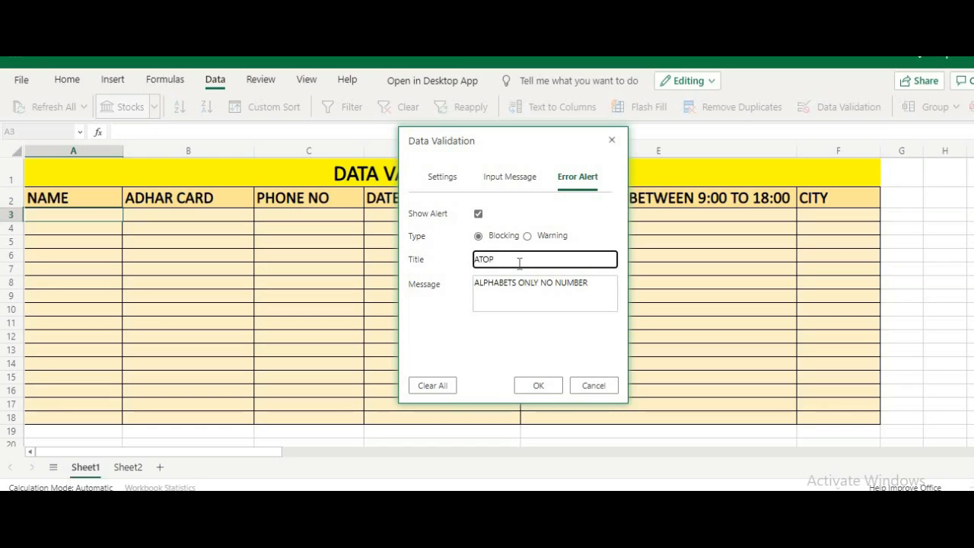
key(BackSpace)
key(BackSpace)
key(BackSpace)
key(BackSpace)
text(STOP)
click(538, 385)
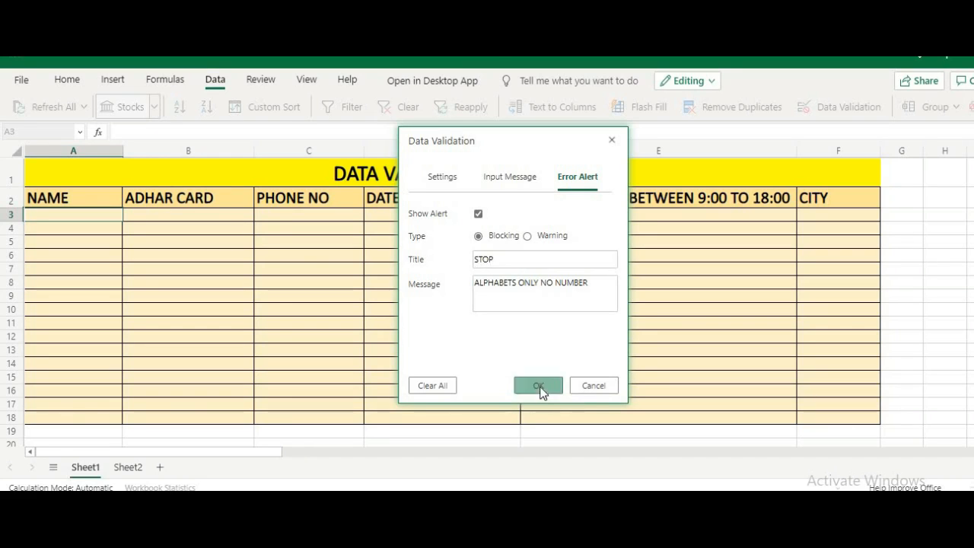
drag(123, 219, 115, 417)
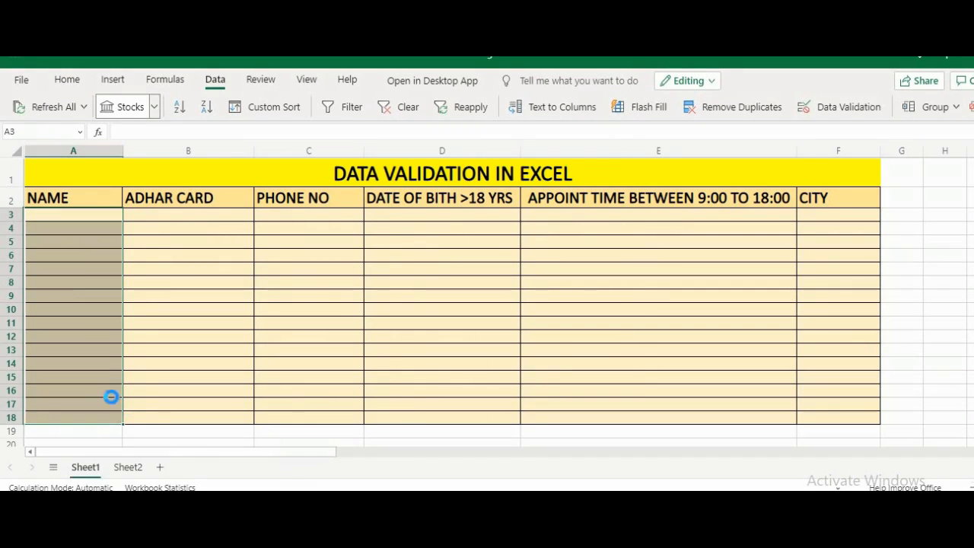
click(85, 213)
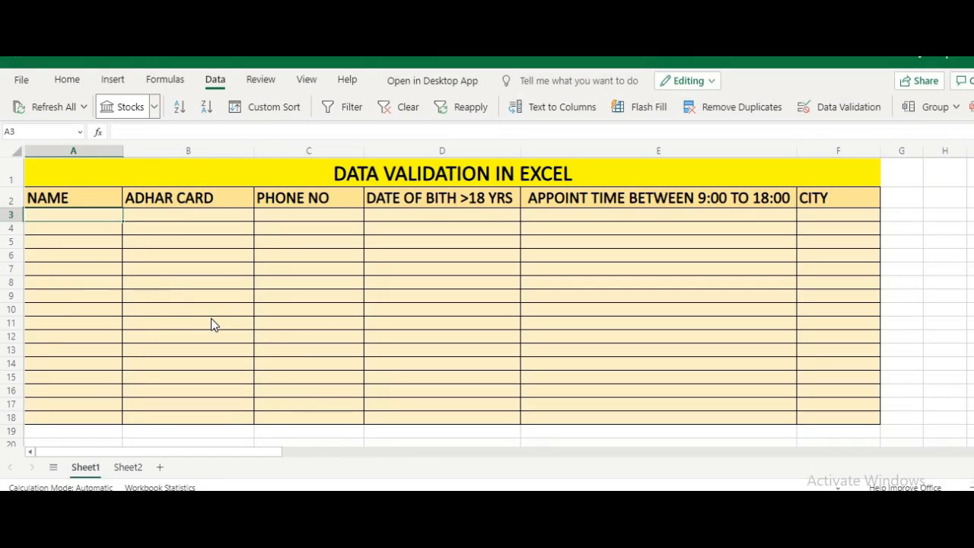
text(890890)
key(Return)
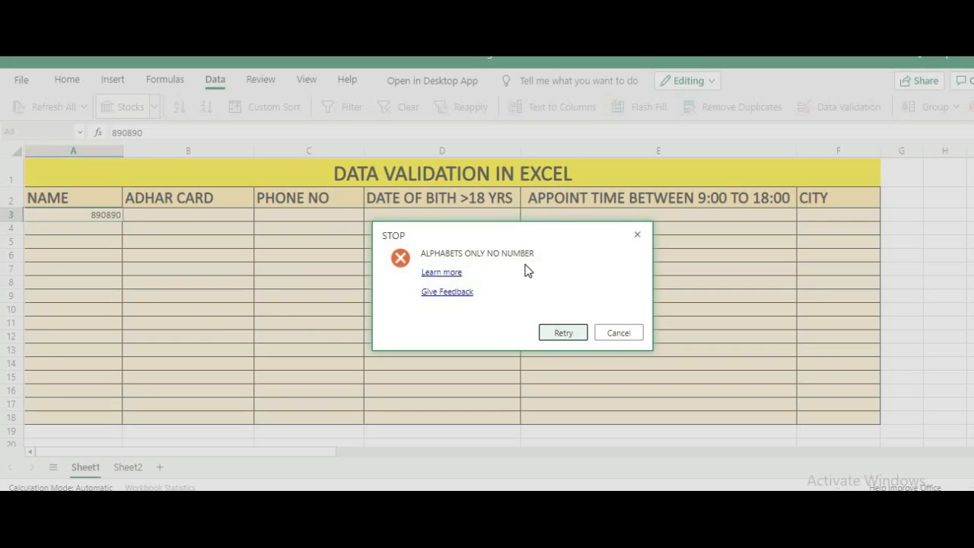
click(620, 333)
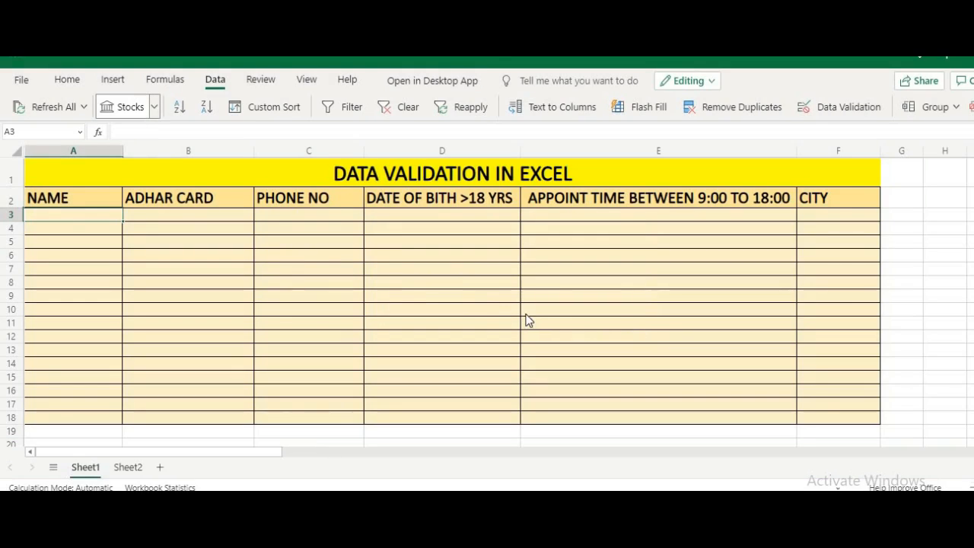
click(77, 244)
text(89890)
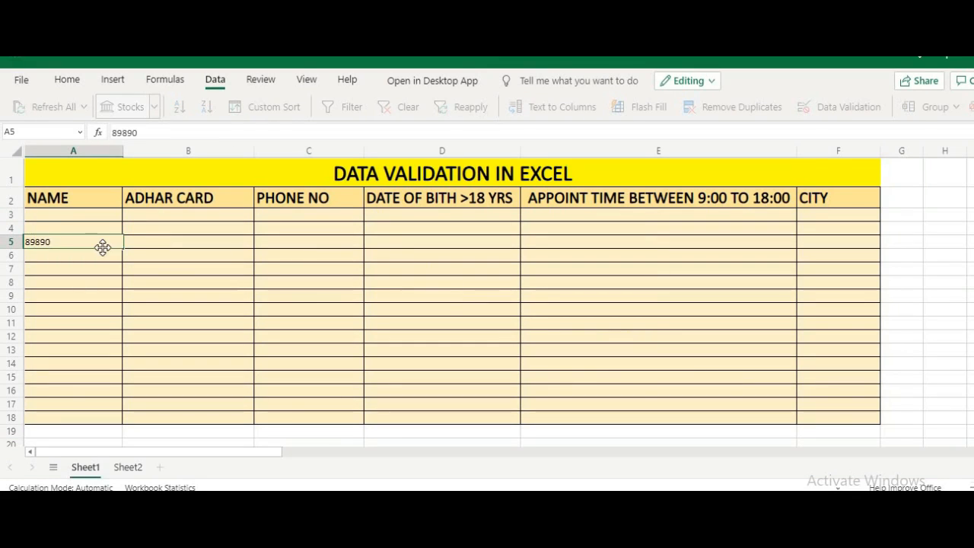
key(Return)
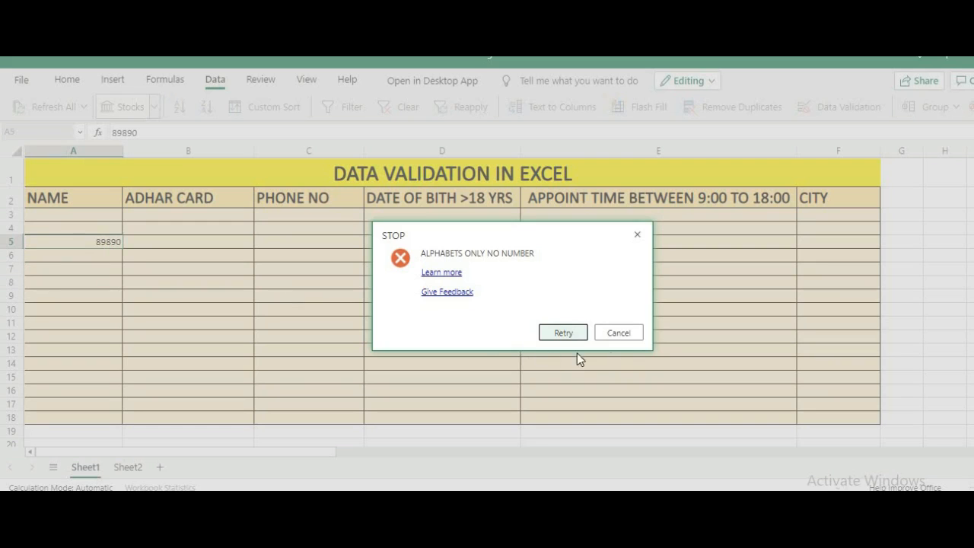
click(618, 333)
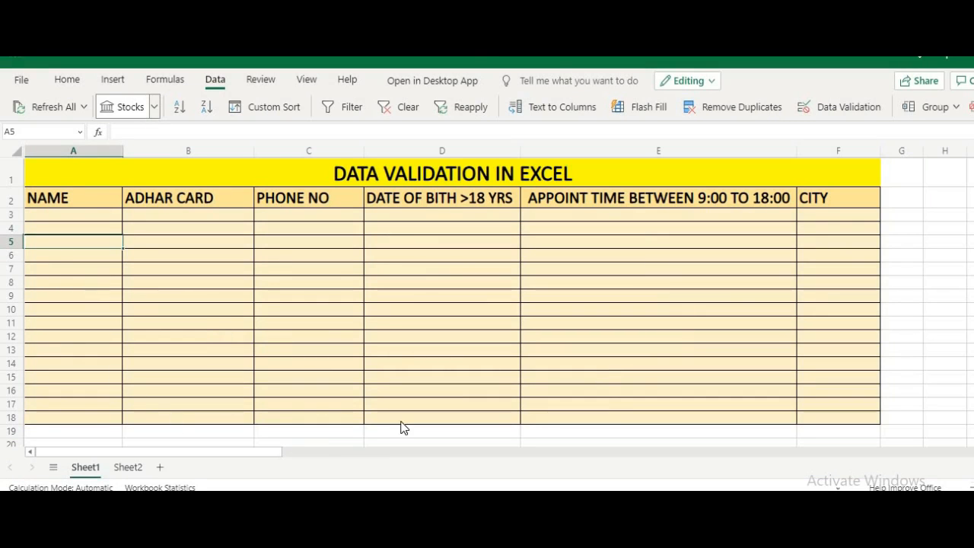
click(897, 216)
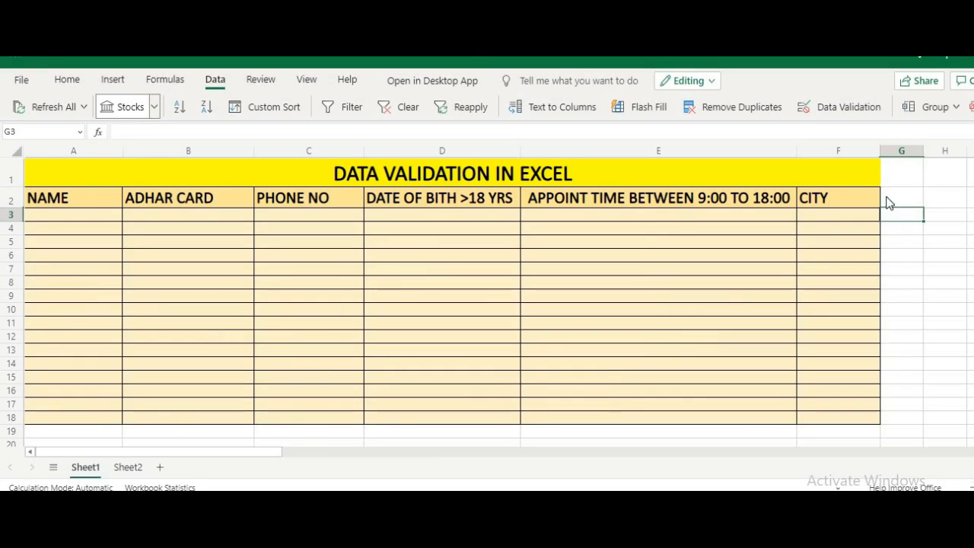
click(896, 175)
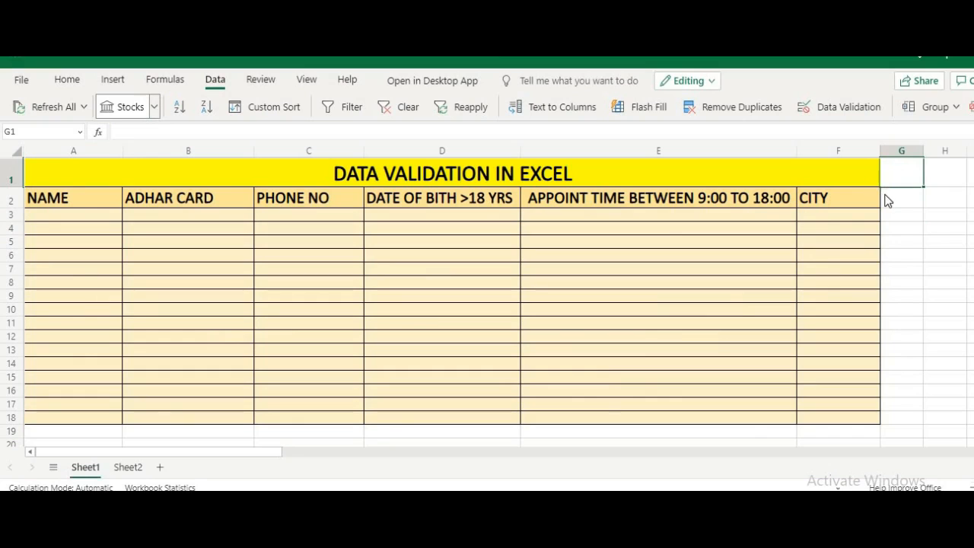
click(889, 200)
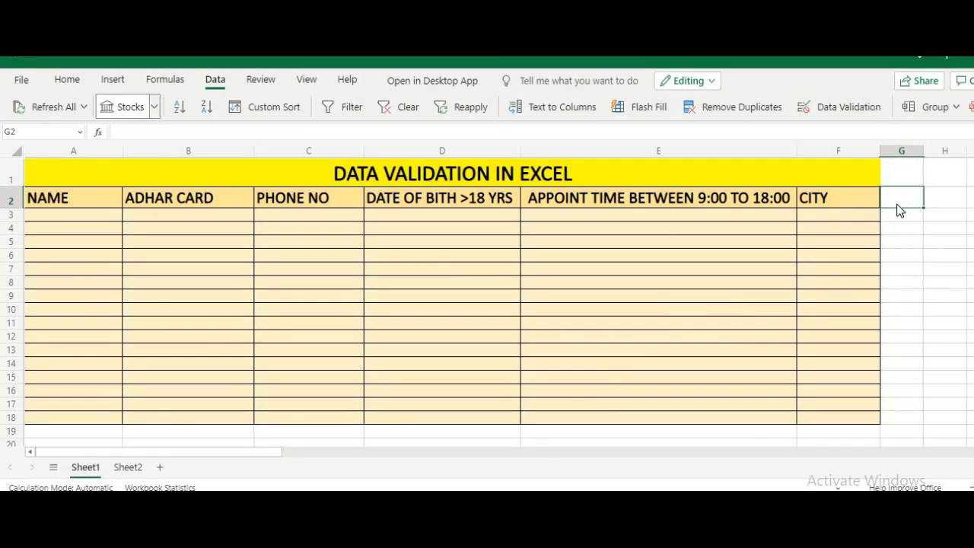
text(=I)
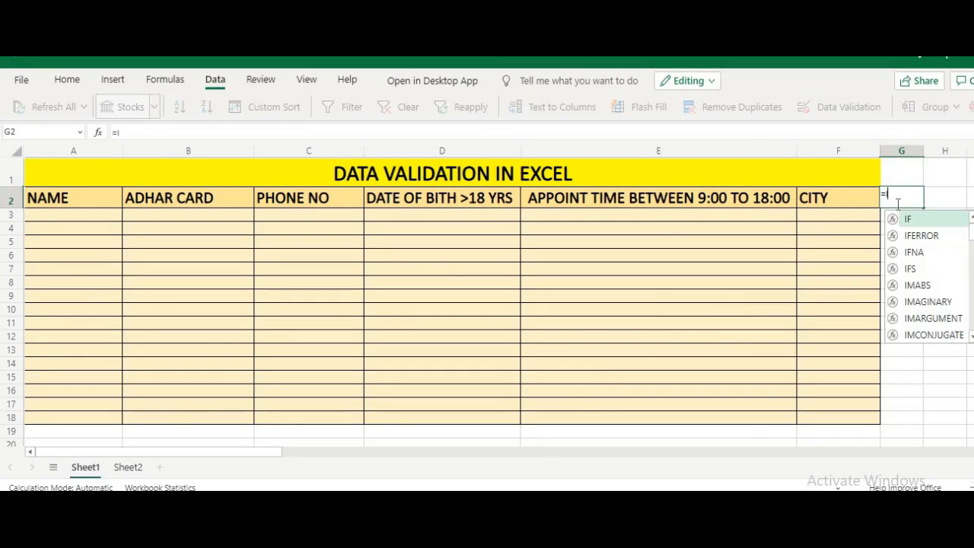
text(STEXT)
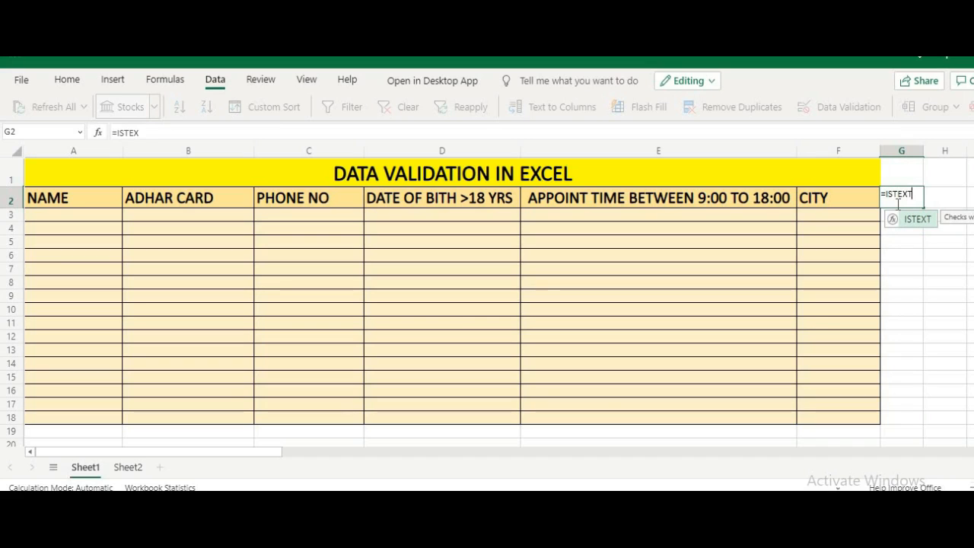
text(()
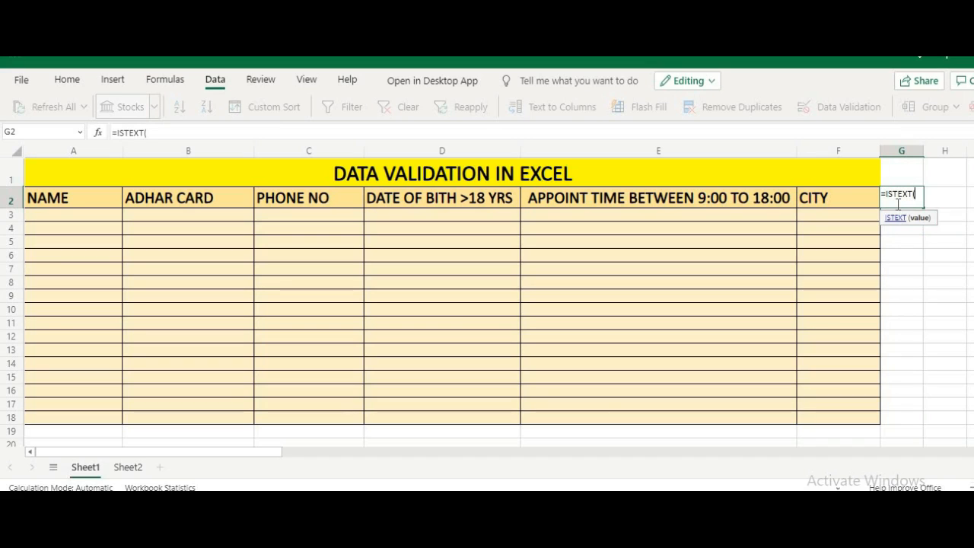
click(854, 196)
text())
key(Return)
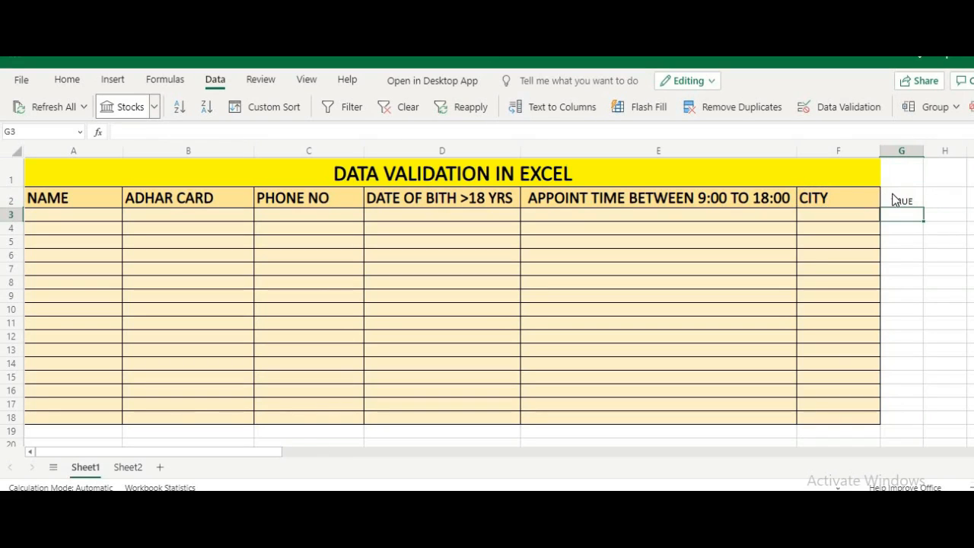
click(893, 200)
click(855, 197)
text(1)
key(Return)
click(856, 198)
text(CI)
text(Y)
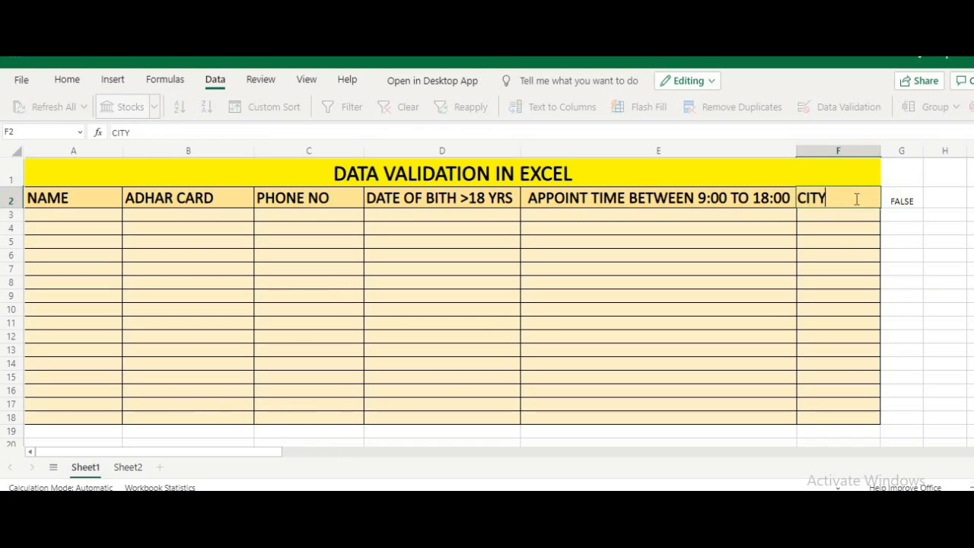
click(901, 214)
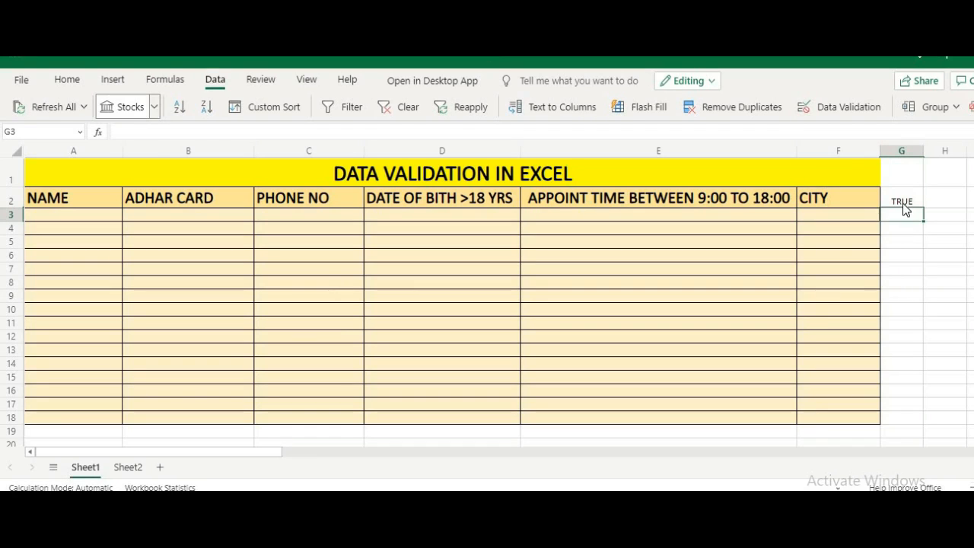
click(899, 203)
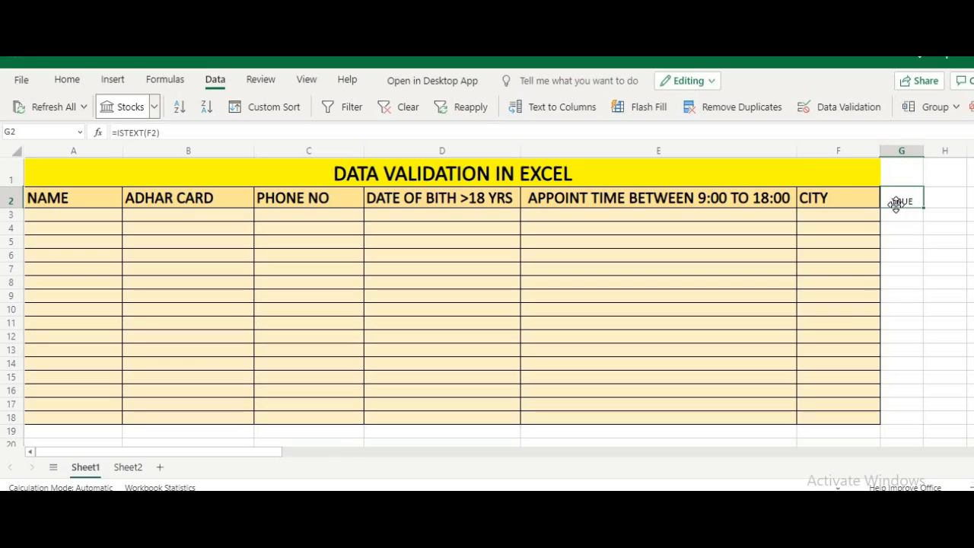
key(Delete)
click(118, 217)
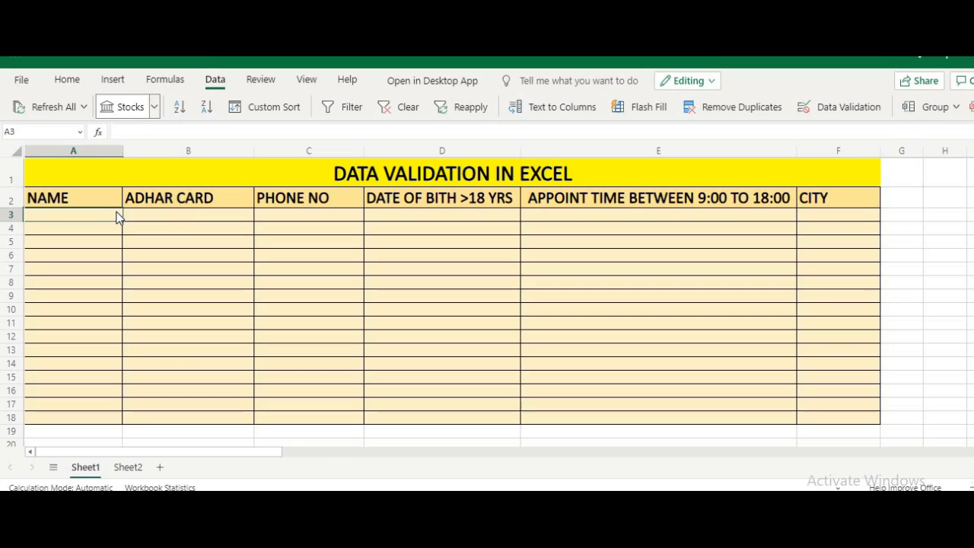
Step: Give cell B3 the Custom validation formula =AND(ISNUMBER(B3),LEN(B3)=12)
click(172, 217)
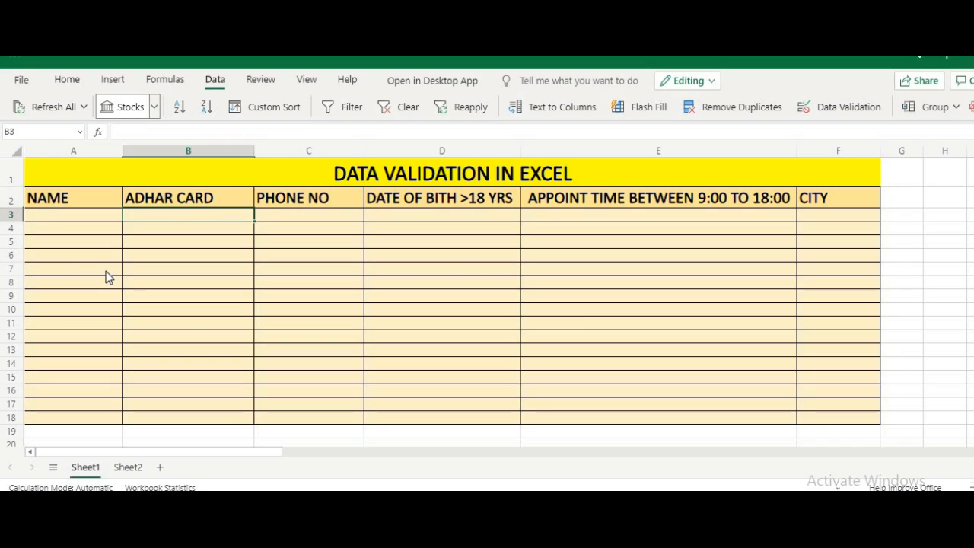
click(822, 109)
click(570, 214)
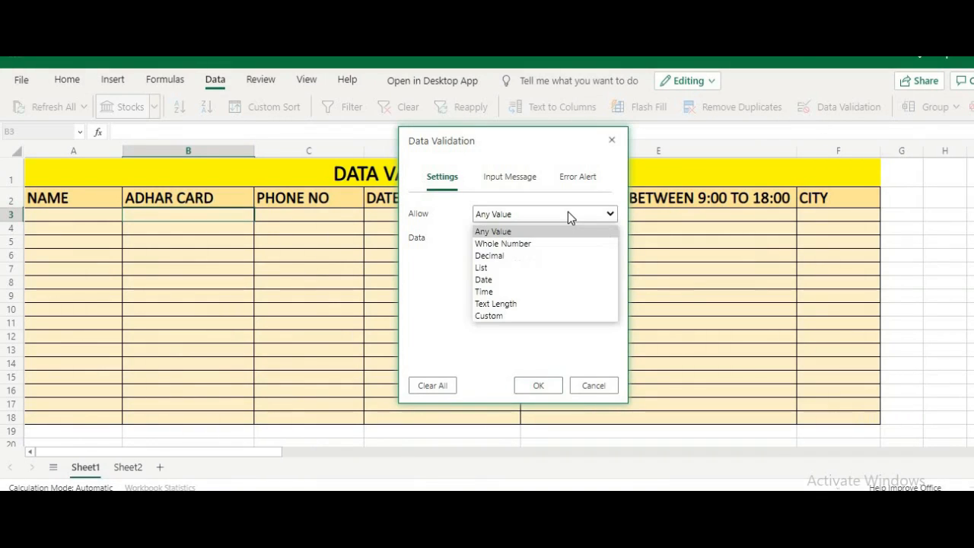
click(535, 316)
click(548, 265)
text(=AND)
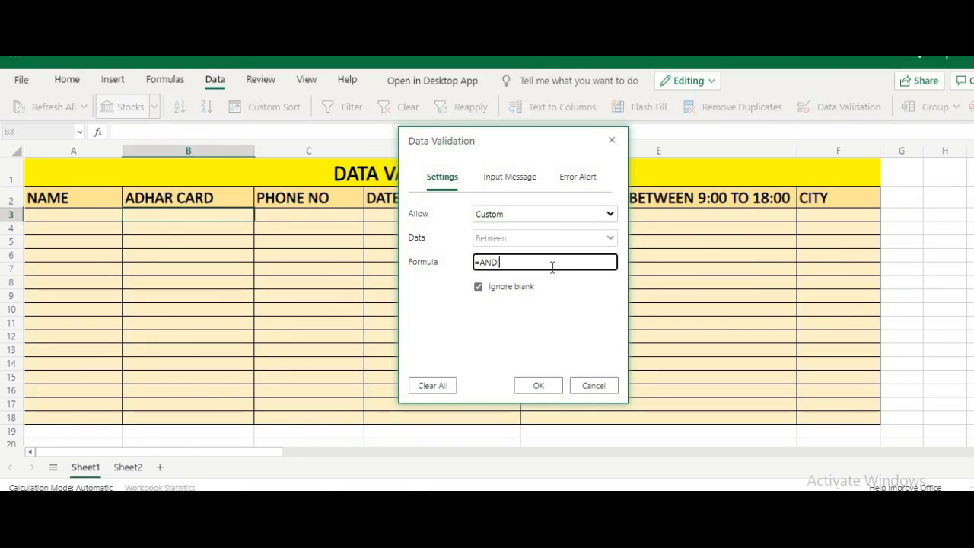
text((ISNUMBER()
click(219, 214)
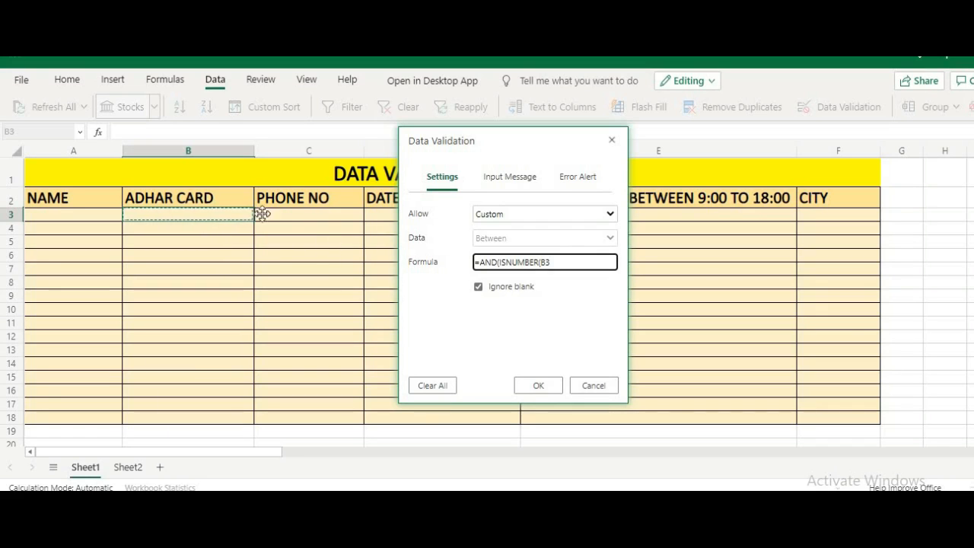
text())
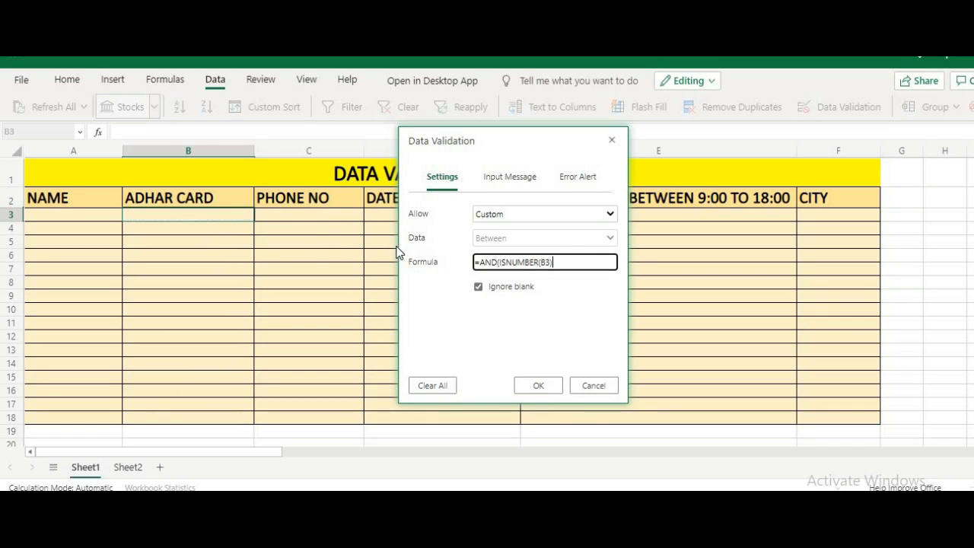
text(,LEN()
click(219, 218)
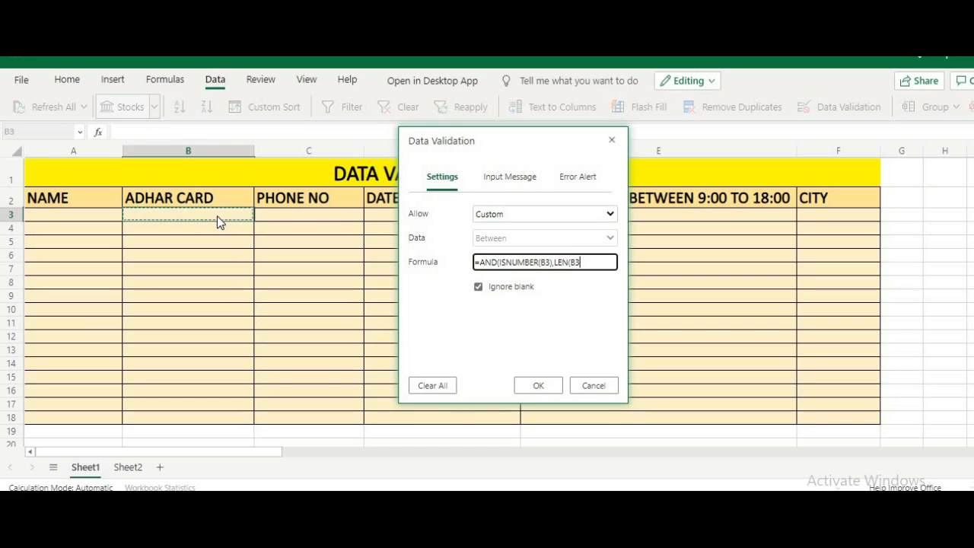
text()=12)
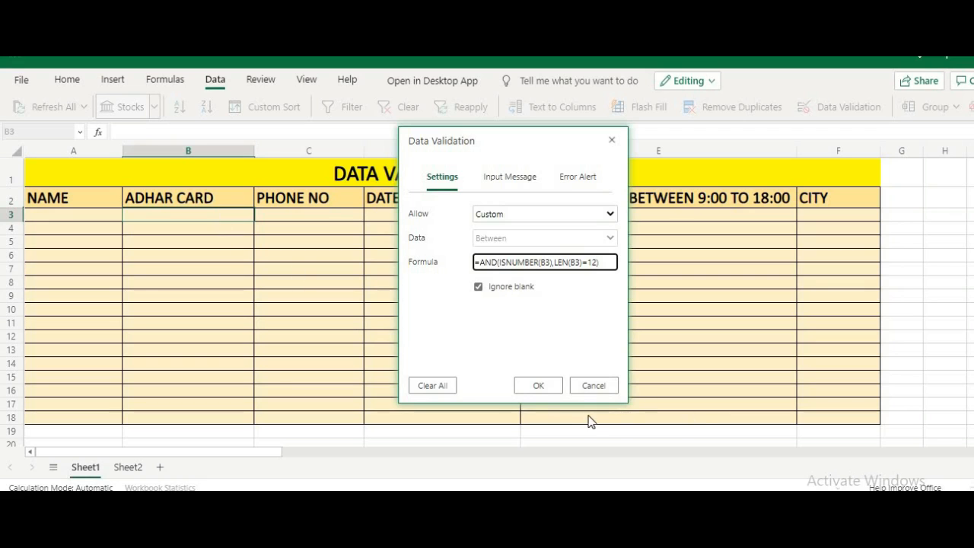
click(550, 392)
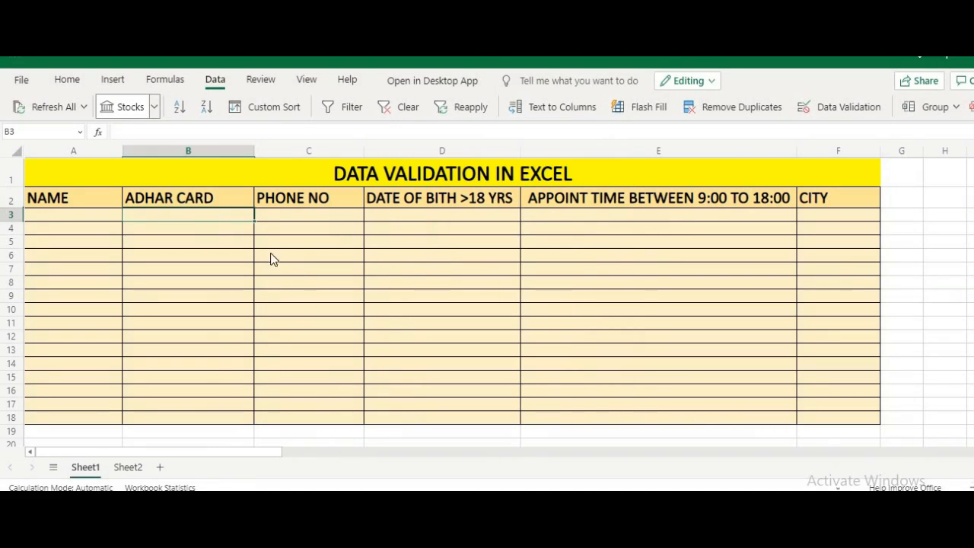
Step: Give B3's rule a STOP error alert reading ONLY 12 NUMBER CAN BE ENTERED
mouse_move(253, 217)
mouse_down()
mouse_move(253, 306)
mouse_move(263, 220)
mouse_up()
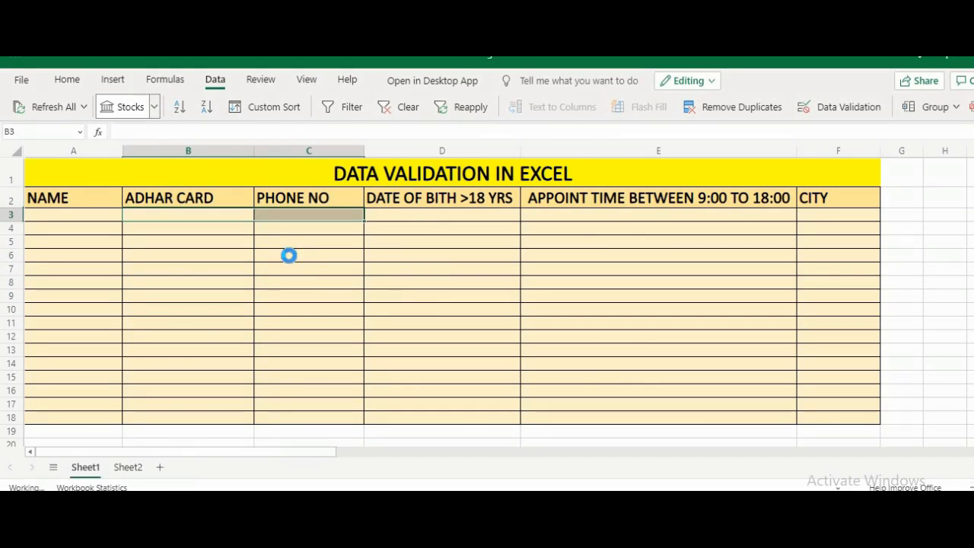
click(236, 216)
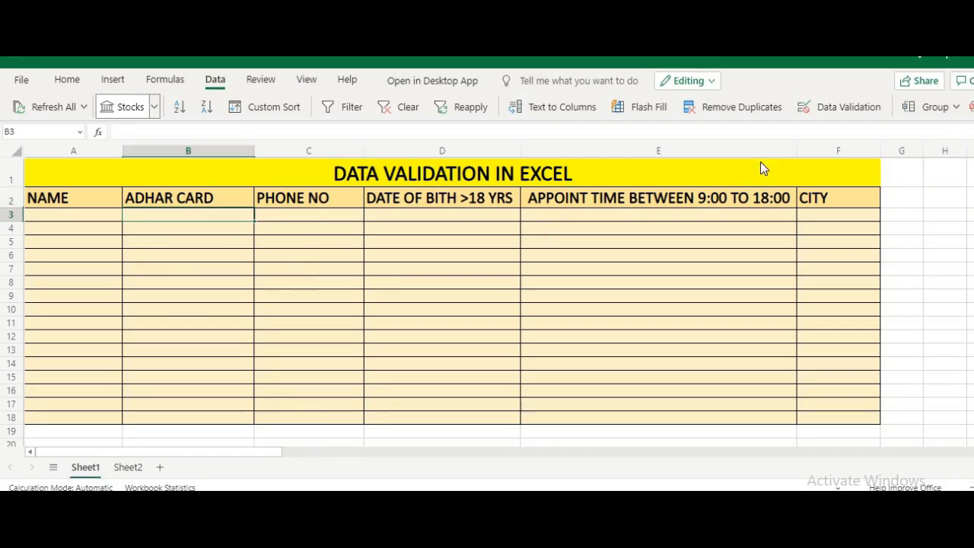
click(842, 107)
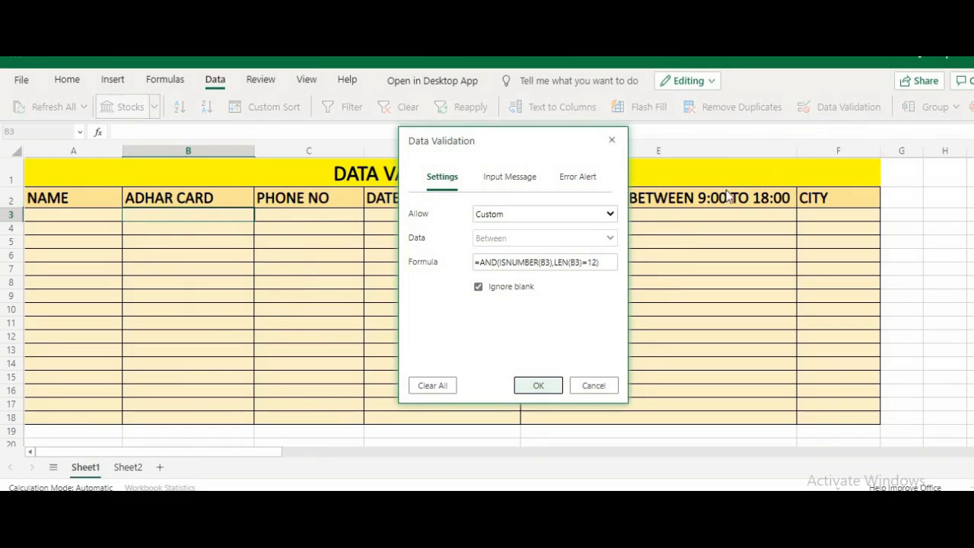
click(580, 180)
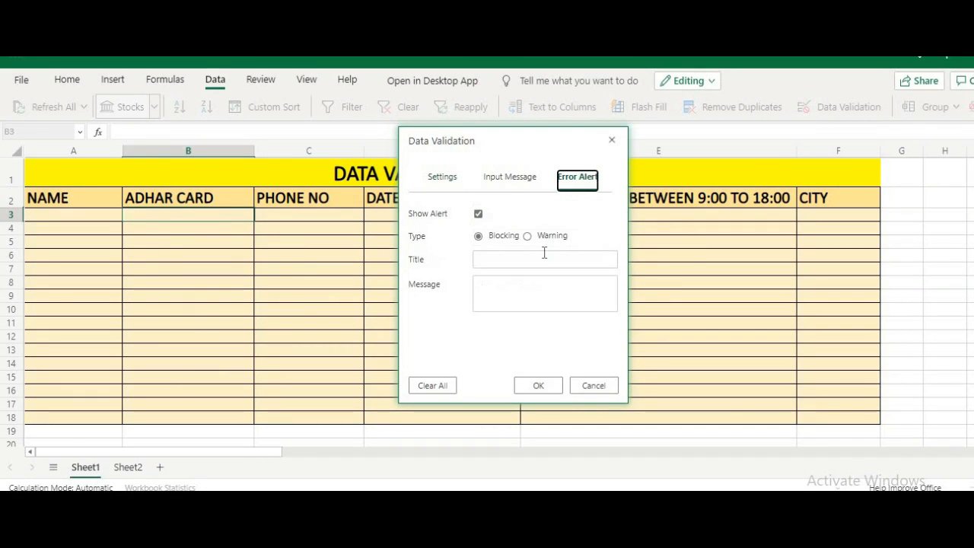
click(516, 296)
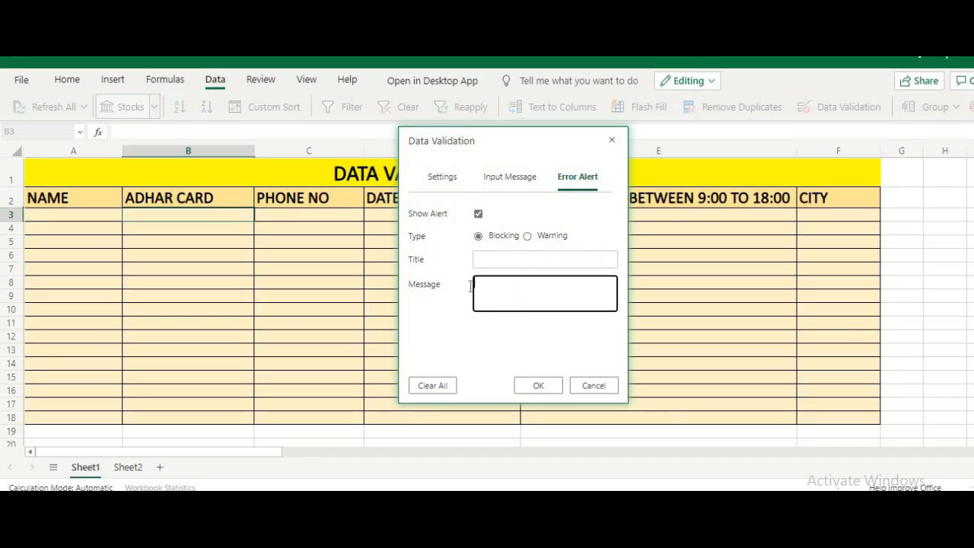
click(485, 262)
text(STOP)
click(514, 283)
text(ONLY 12 NUMBER CAN BE EN)
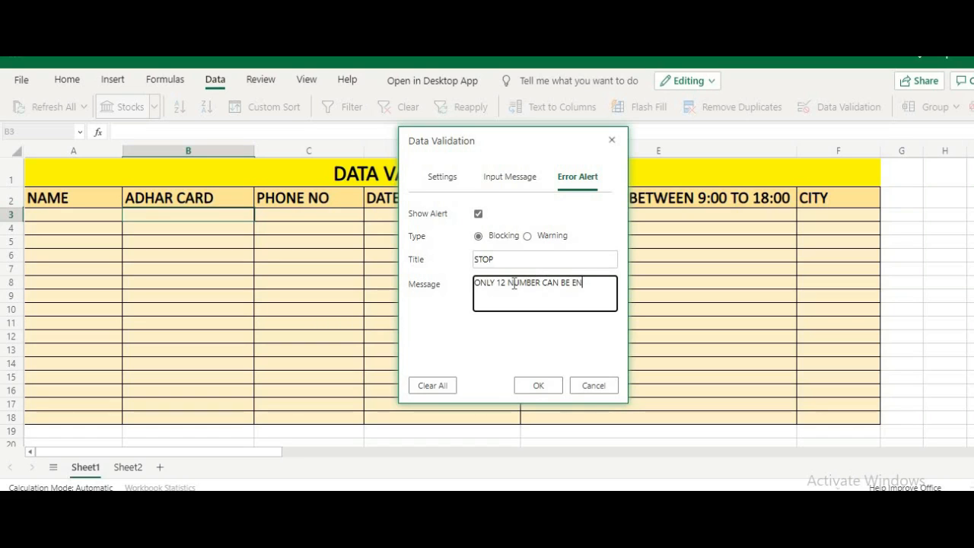
text(TERED)
click(557, 383)
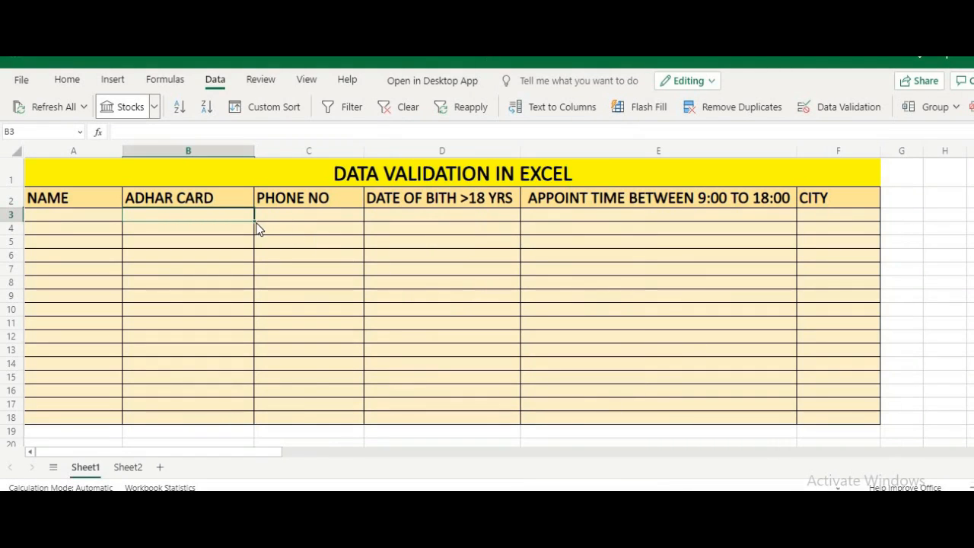
Step: Inspect the existing validation rules on C3 and B3, closing each without changes
drag(251, 219, 252, 419)
click(307, 219)
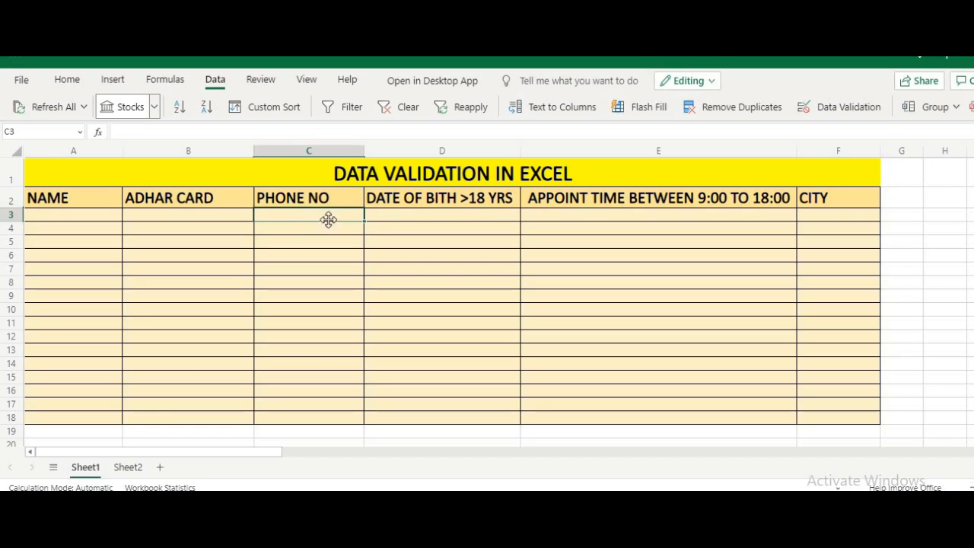
click(816, 108)
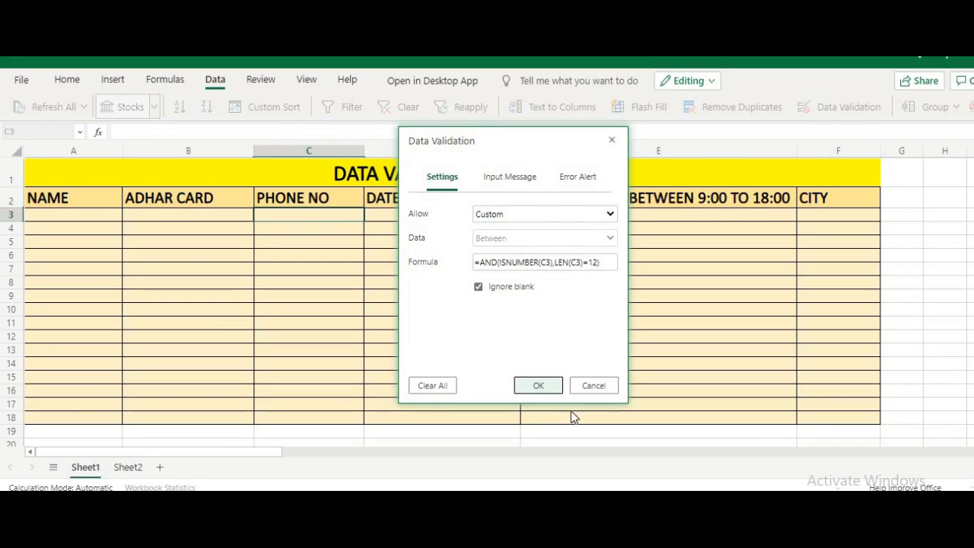
click(598, 388)
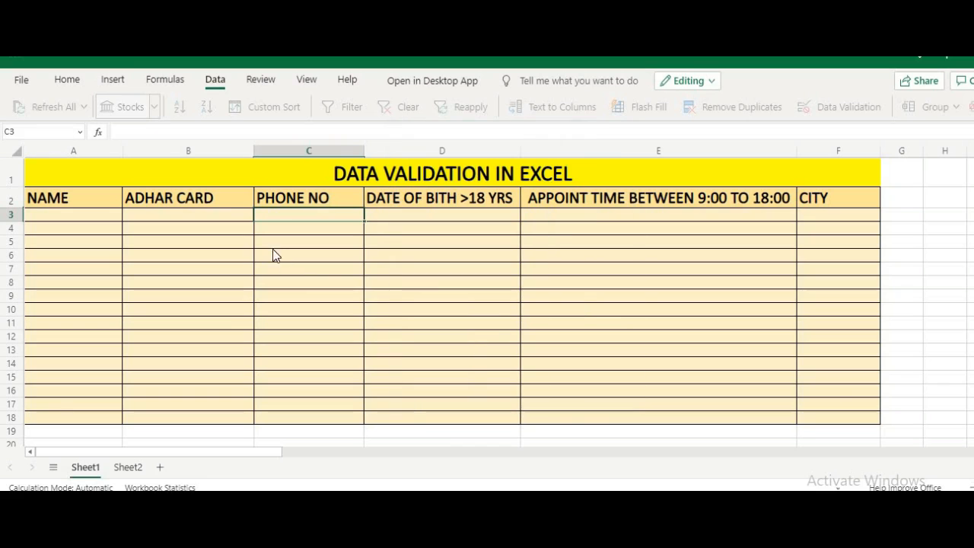
click(231, 215)
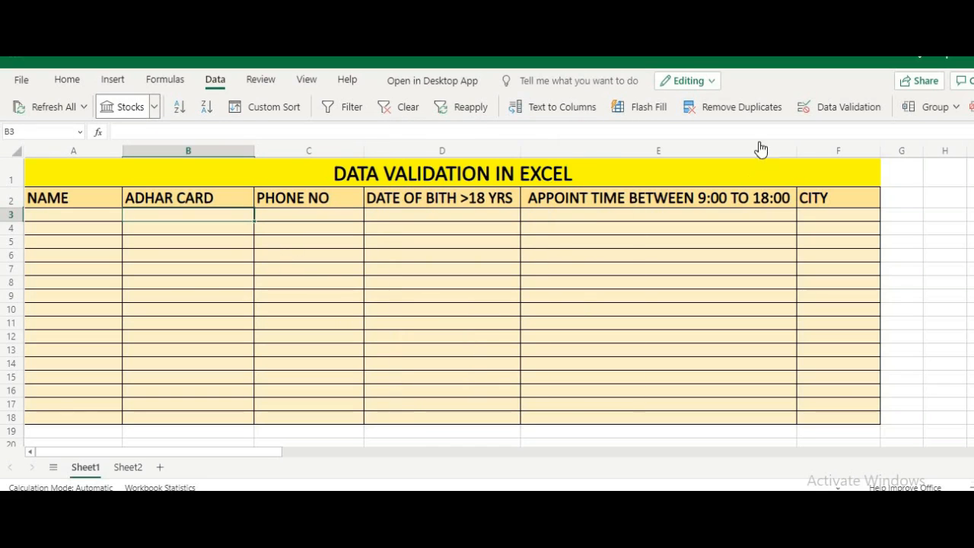
click(824, 115)
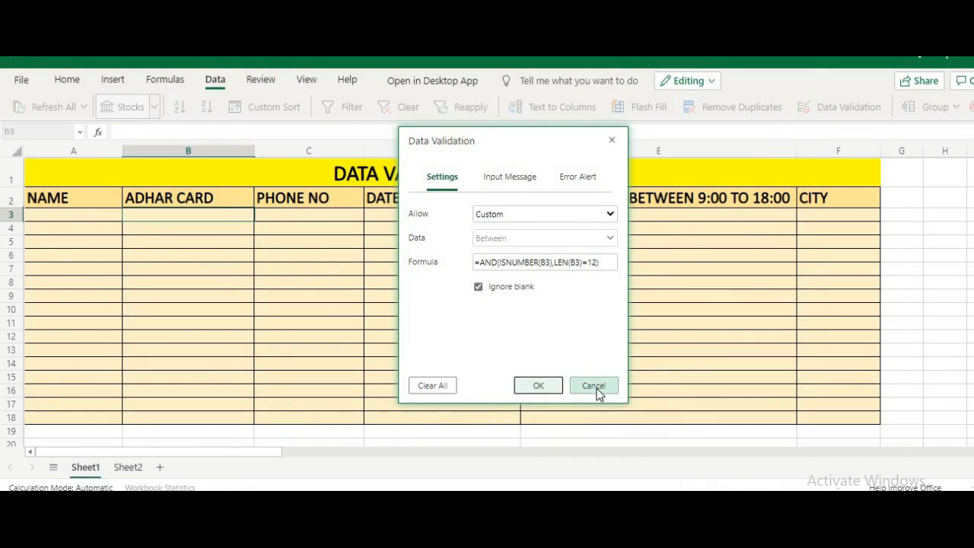
click(597, 388)
Step: Check B6's 12-digit rule, then bring up the validation settings for C3
click(239, 256)
click(815, 106)
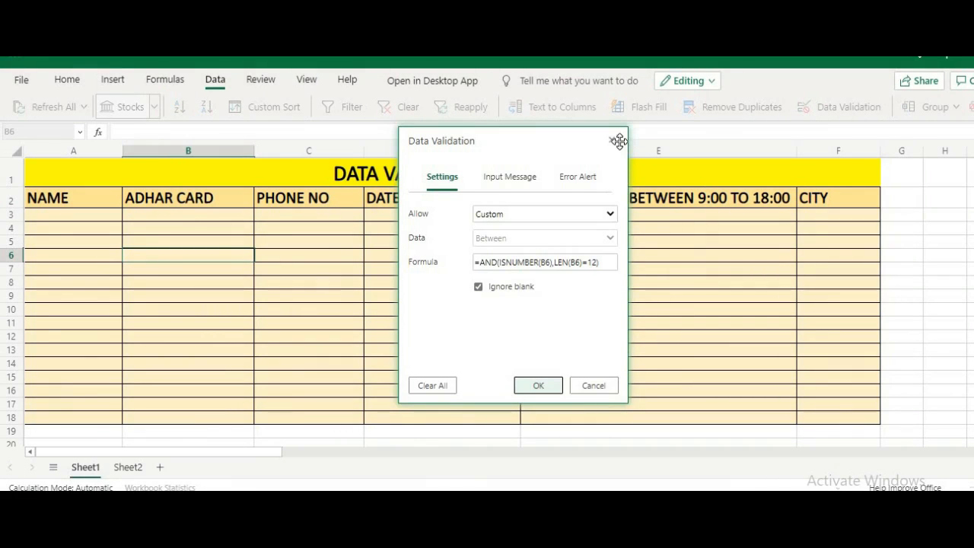
click(612, 142)
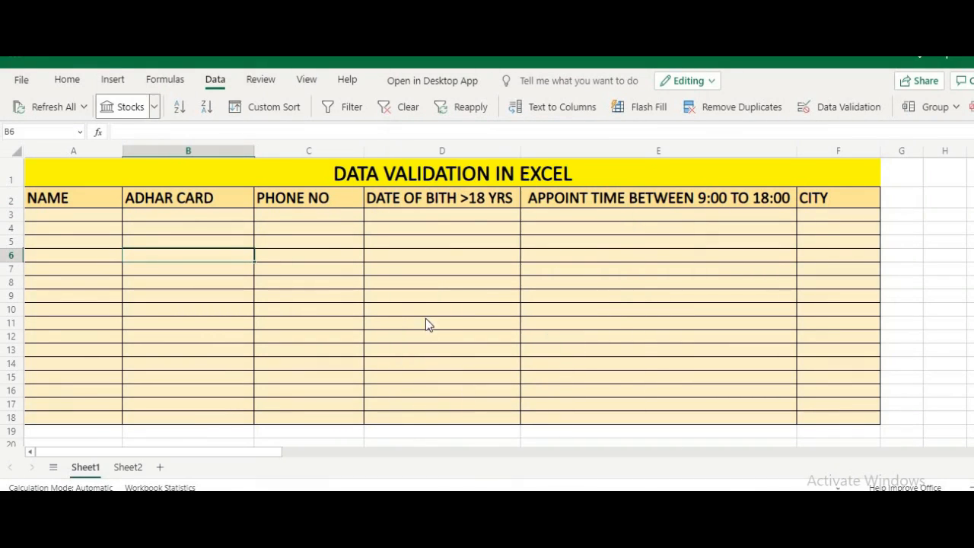
click(333, 216)
click(829, 107)
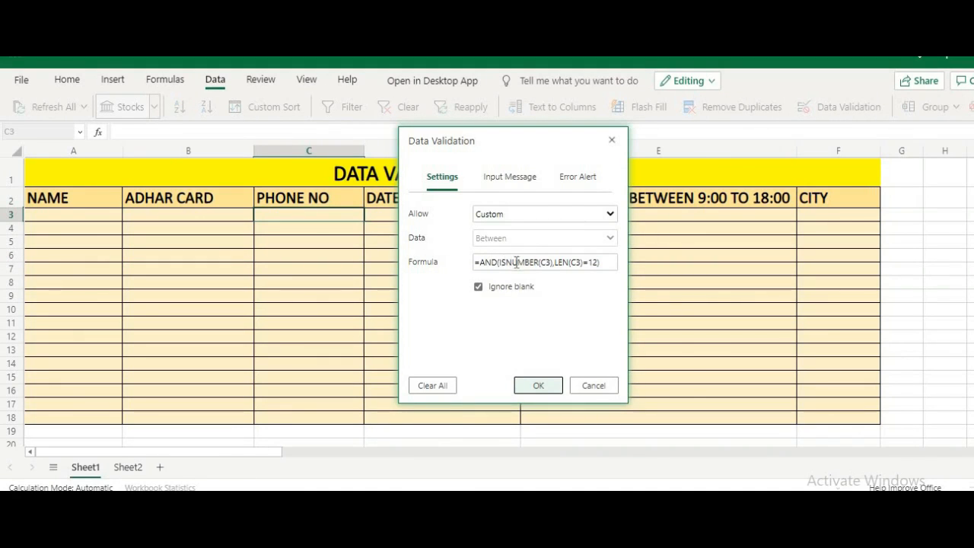
Step: Change C3's custom formula length limit from 12 to 10 digits
click(600, 262)
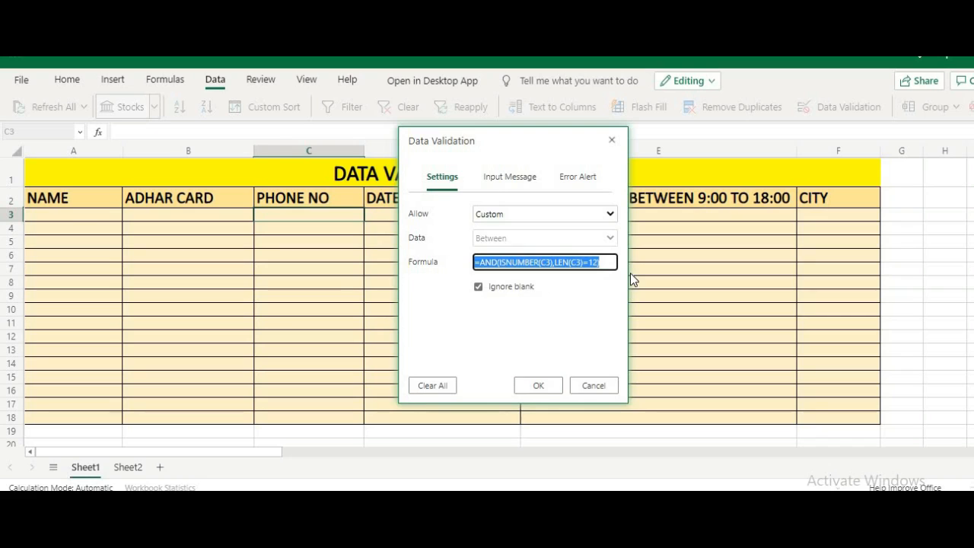
text(=D3)
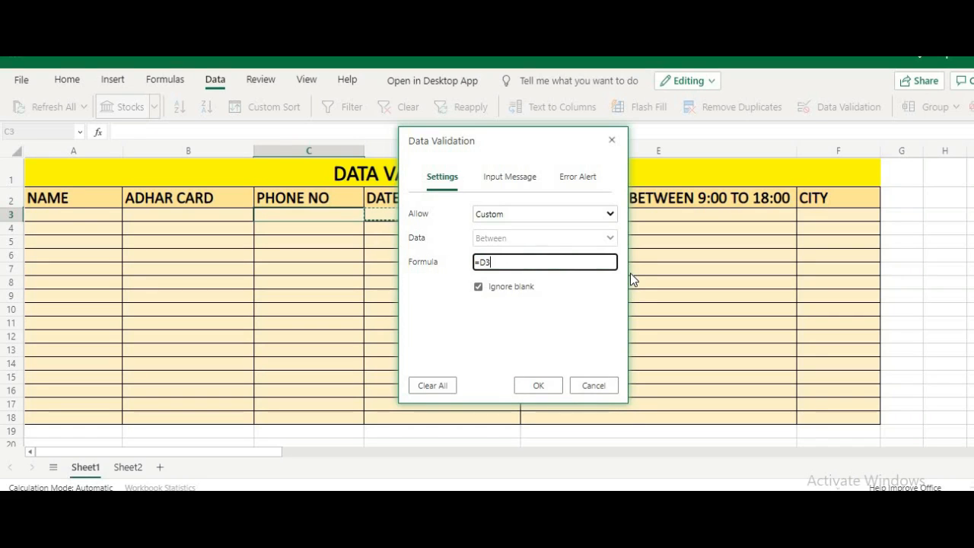
key(Return)
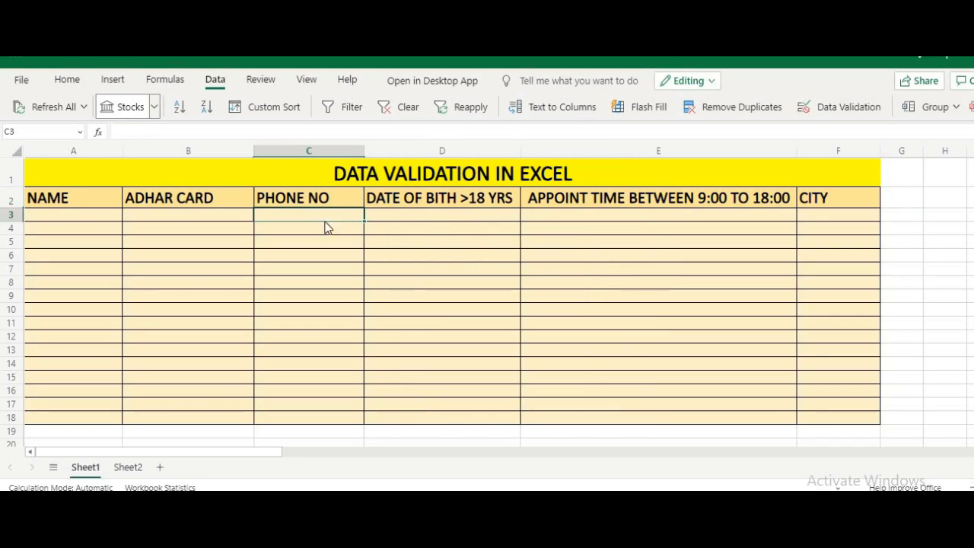
click(855, 113)
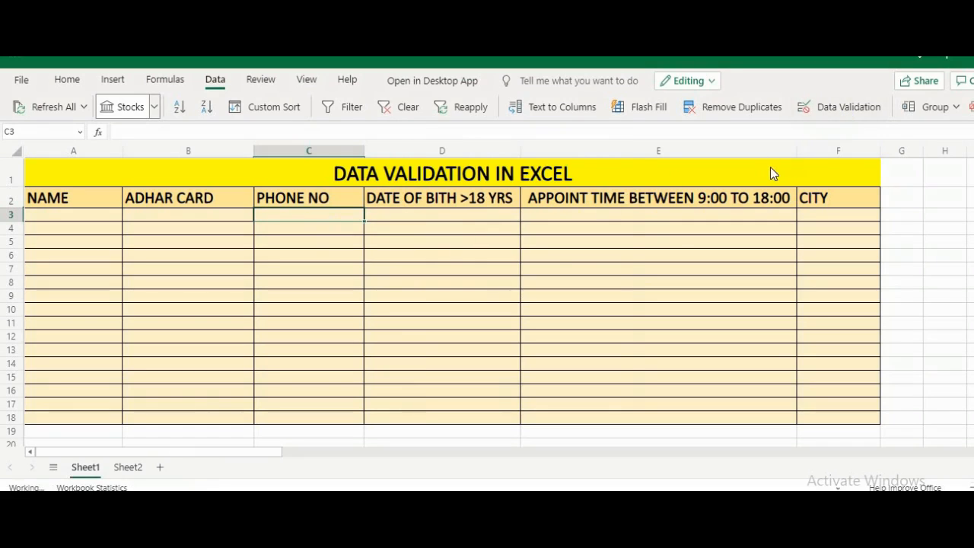
click(597, 263)
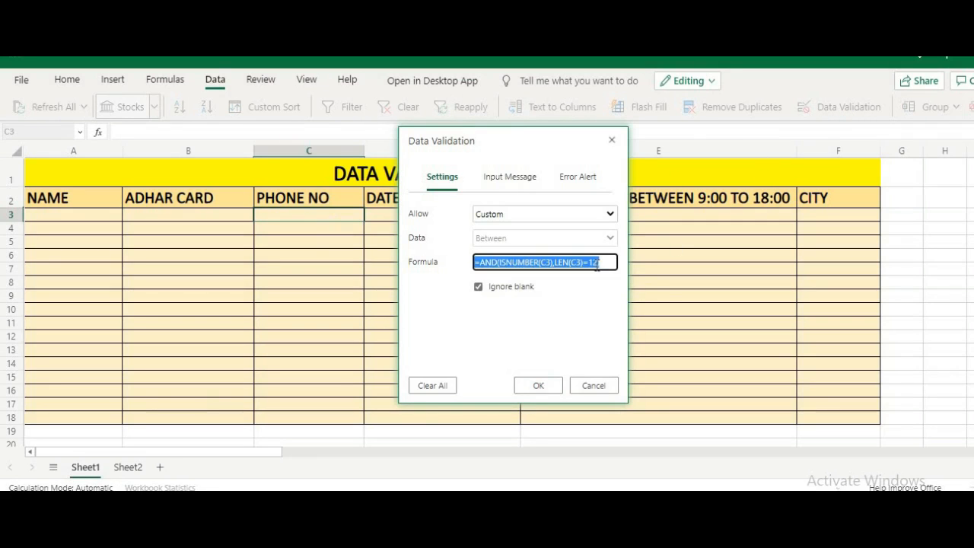
click(597, 263)
key(BackSpace)
text(0)
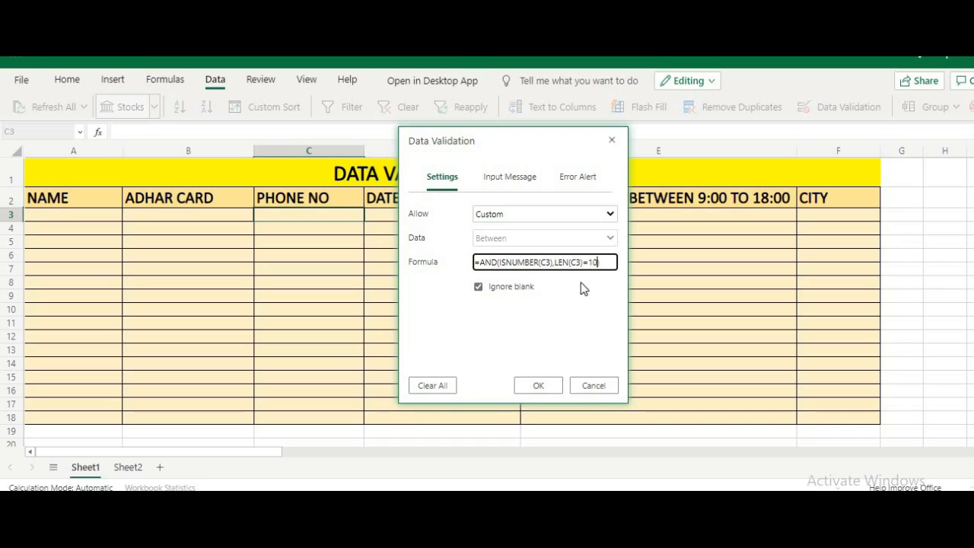
Step: Add a STOP alert reading PHONE NUBER SHOULD BE 10 DIGIT and copy the rule down to C18
click(577, 176)
click(527, 284)
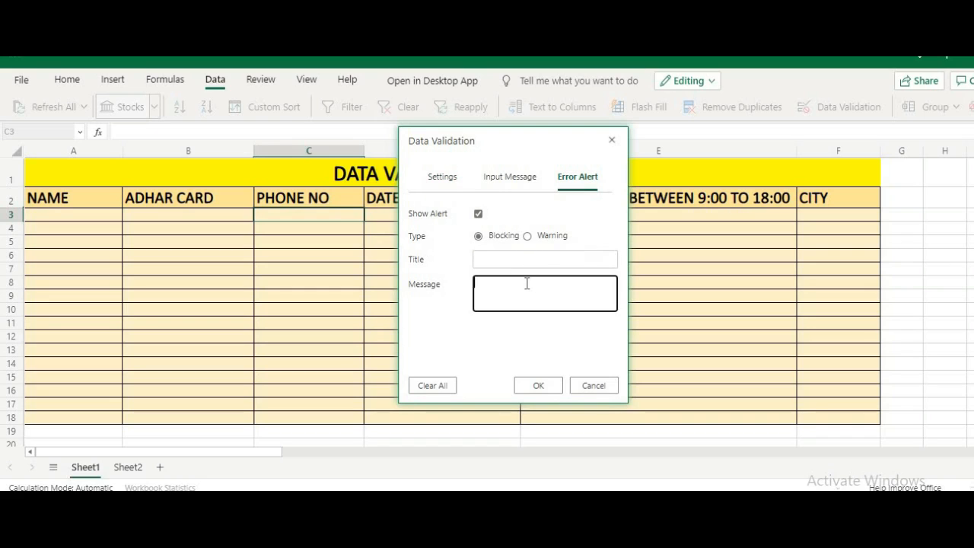
text(PHONE NUBER SHOULD BE 10 DIGIT)
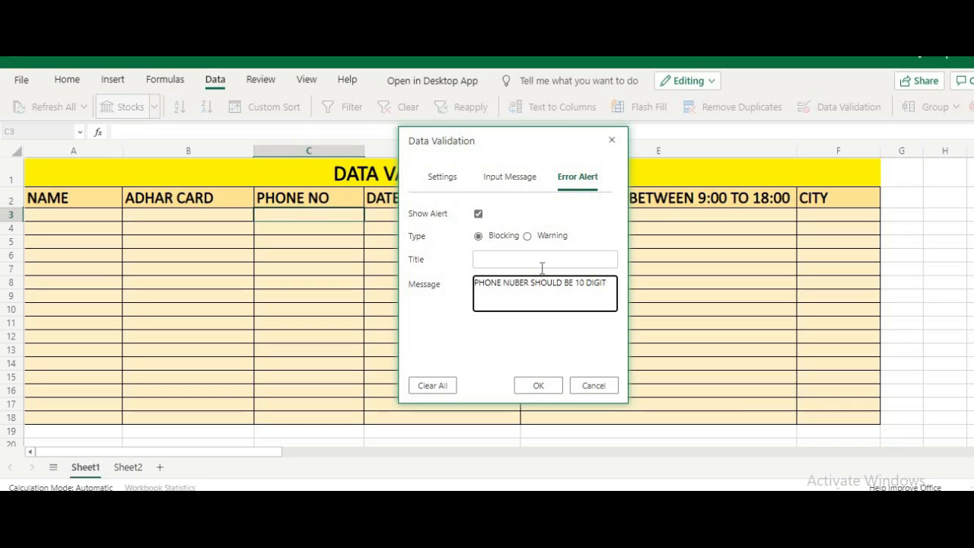
click(542, 264)
text(STOP)
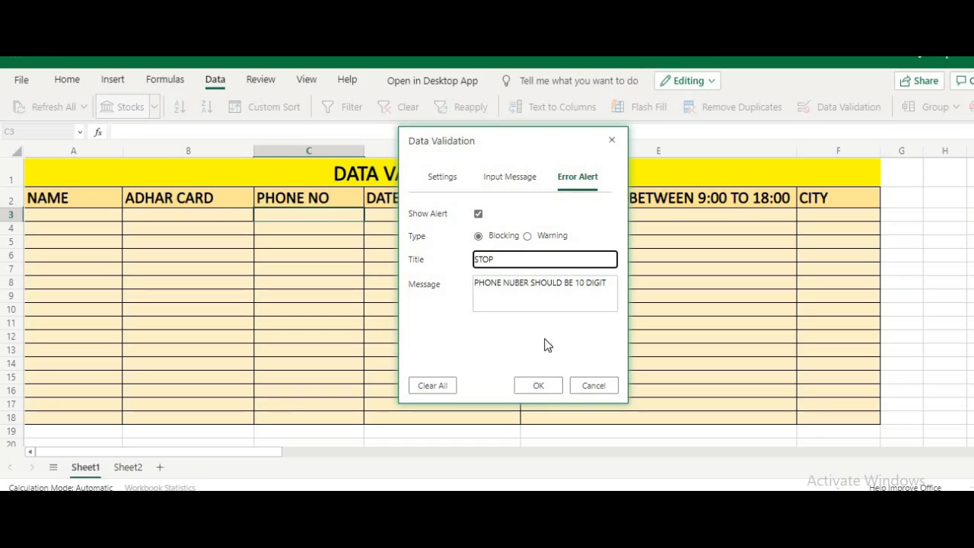
click(538, 386)
drag(364, 221, 362, 418)
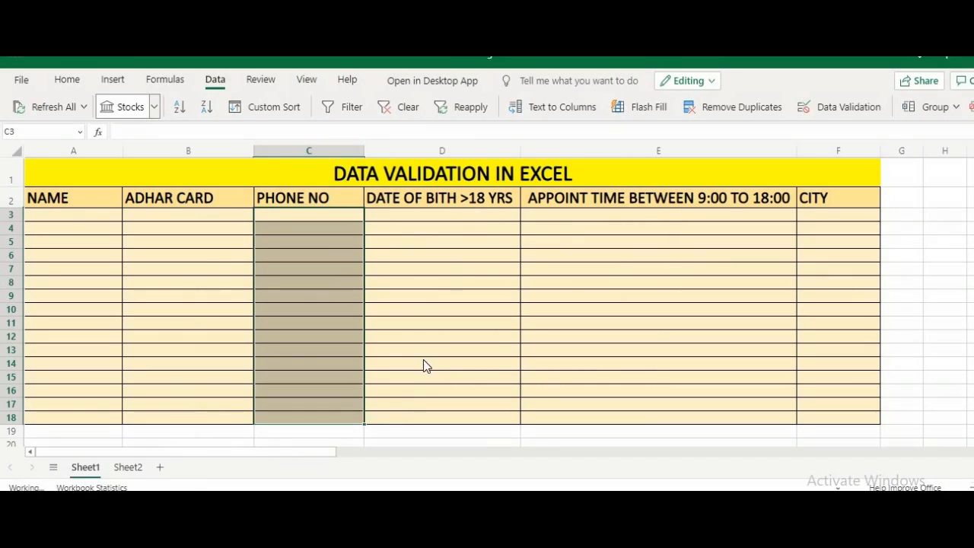
click(459, 217)
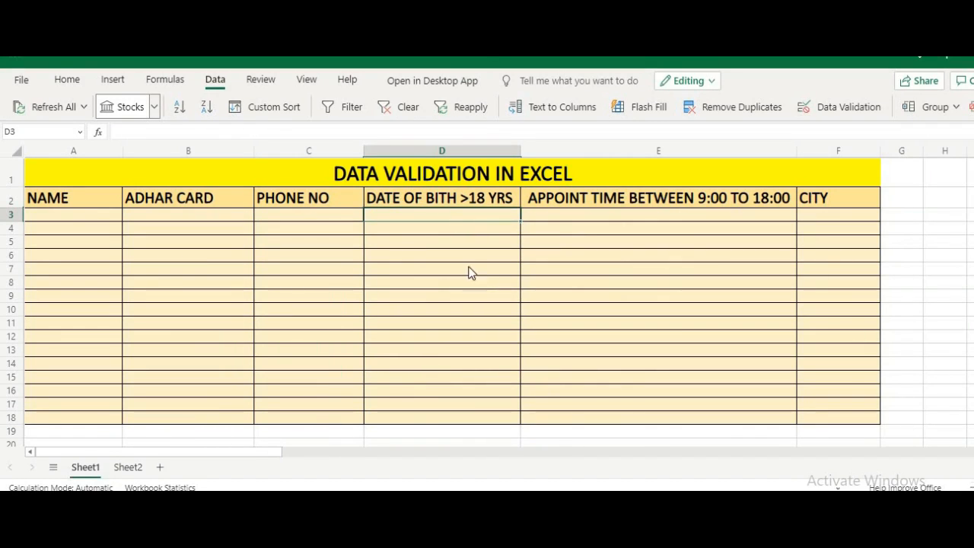
Step: Fix the D2 header spelling from BITH to BIRTH so it reads DATE OF BIRTH >18 YRS
click(447, 199)
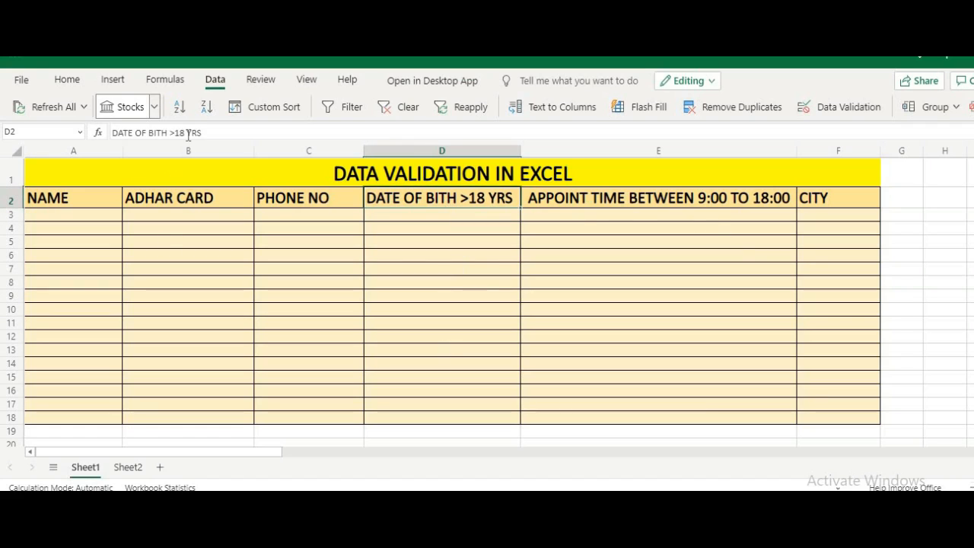
click(164, 134)
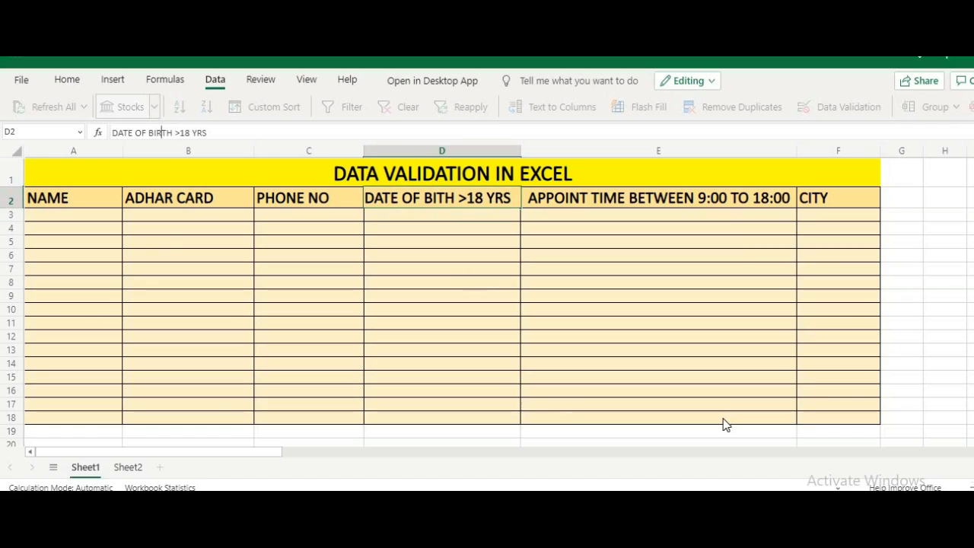
text(R)
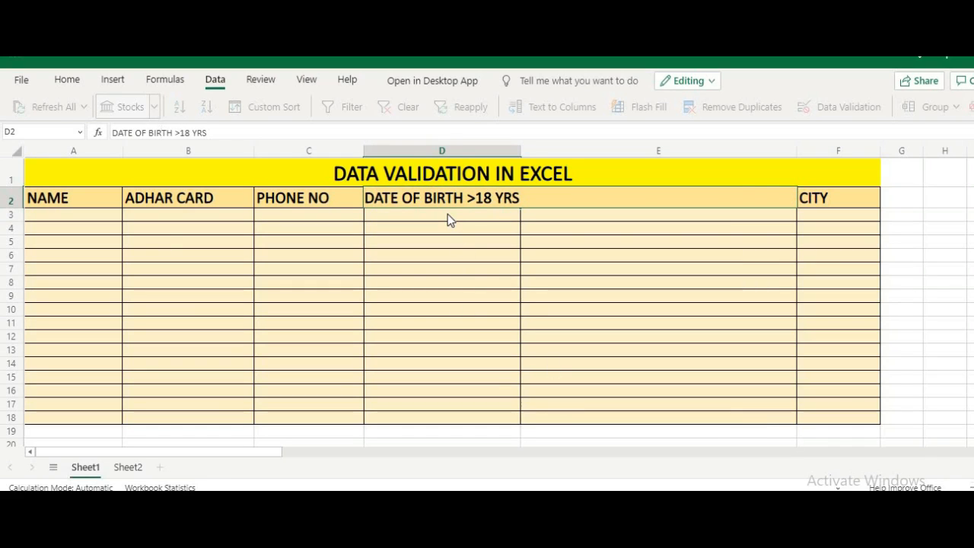
key(Return)
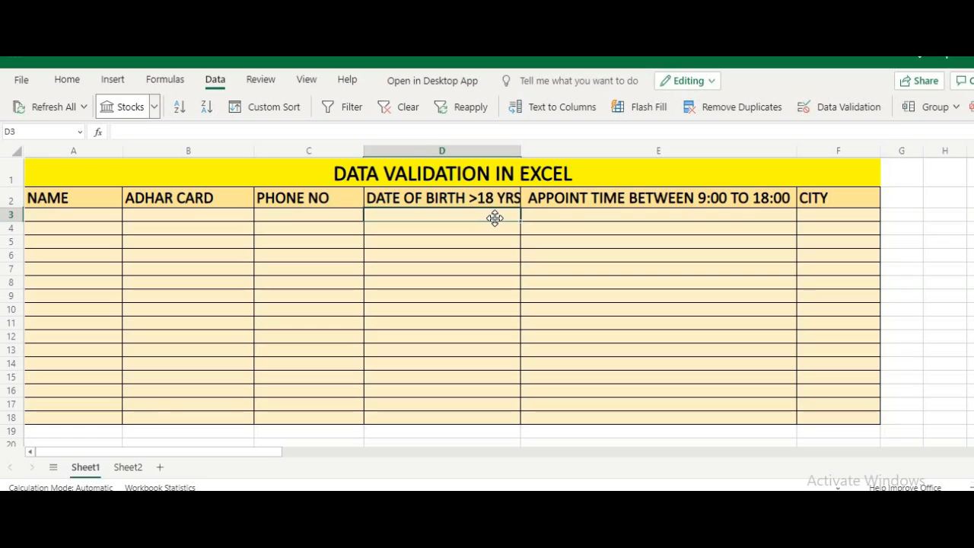
Step: Restrict D3 to Date values less than the end date 1/1/2002
click(826, 108)
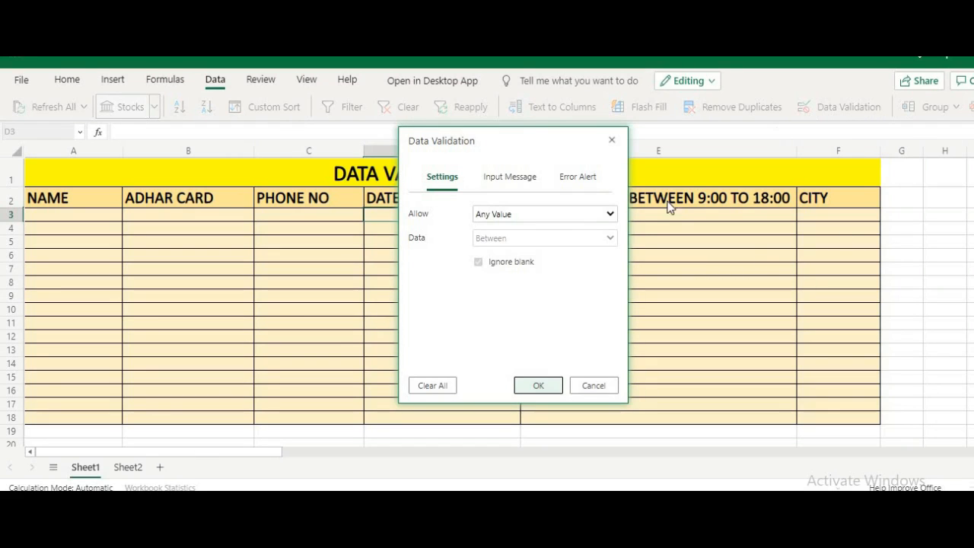
click(584, 213)
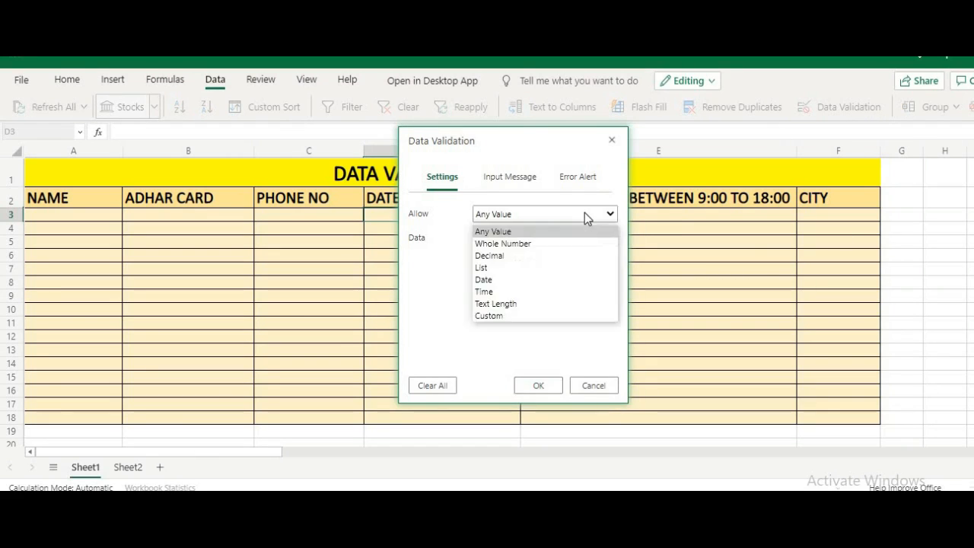
click(556, 280)
click(552, 261)
drag(570, 145, 669, 131)
click(654, 222)
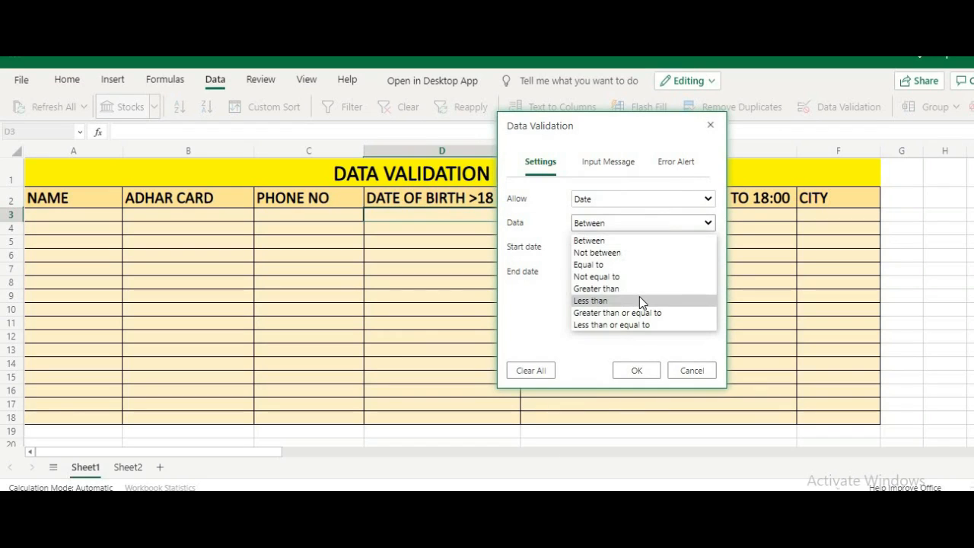
click(639, 300)
click(628, 243)
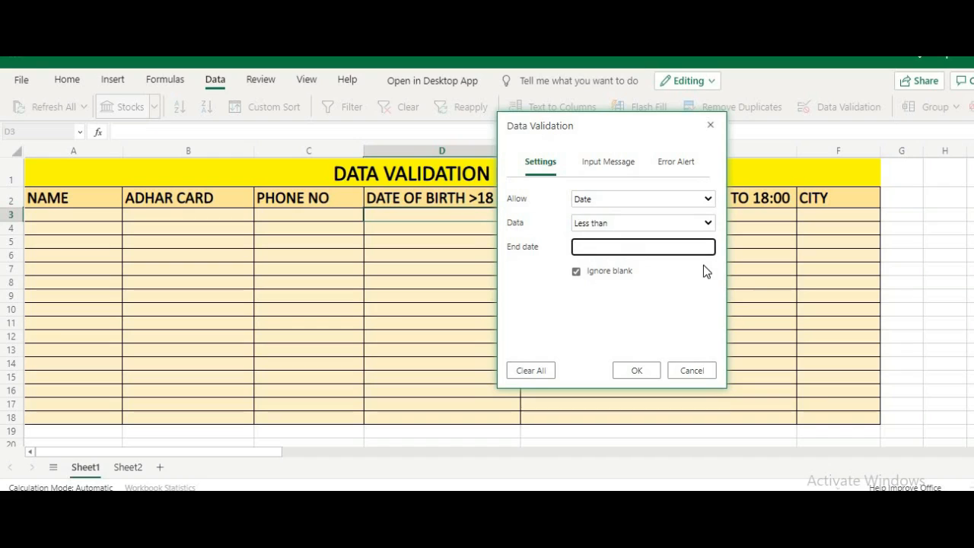
text(1/120)
key(BackSpace)
key(BackSpace)
text(/2002)
Step: Give D3's date rule a STOP alert 'AGE SHOULD BE MORE THAN 18 YRS' and fill it down to D18
click(639, 373)
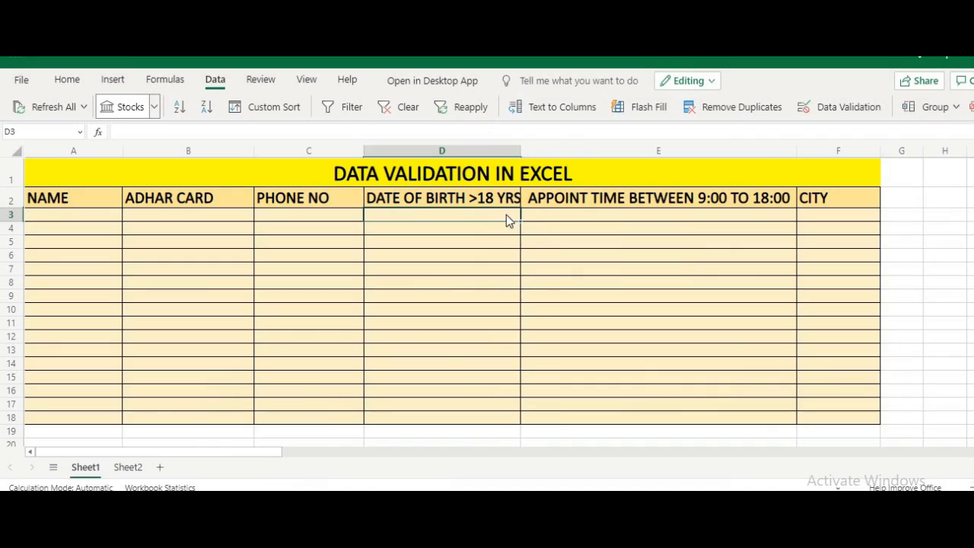
click(818, 114)
click(569, 180)
click(567, 253)
text(STOP)
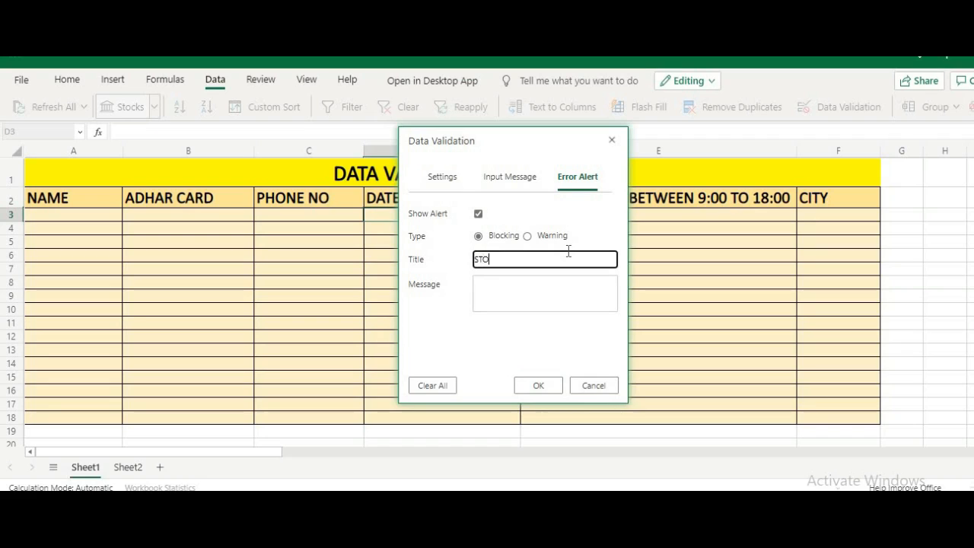
click(551, 305)
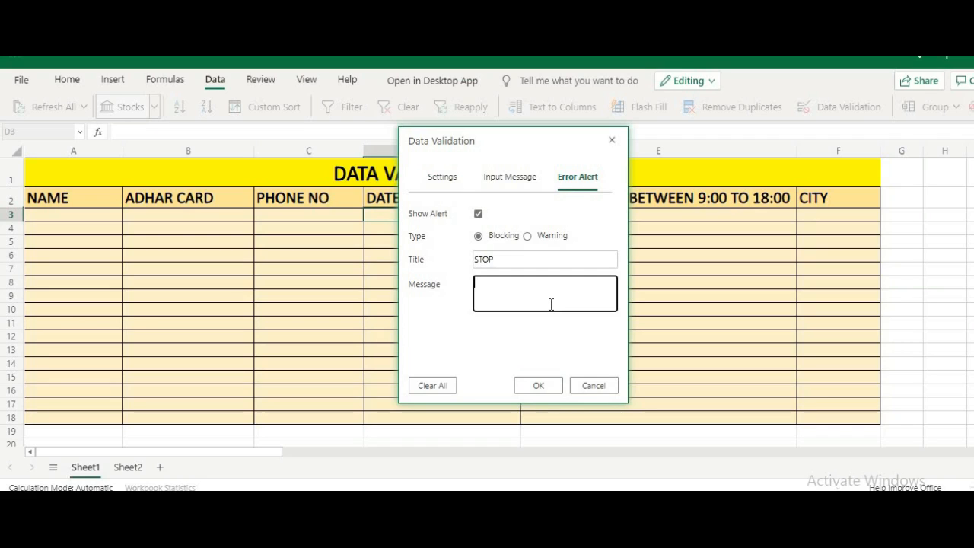
text(YO)
key(BackSpace)
text(AGE WHOULD BE)
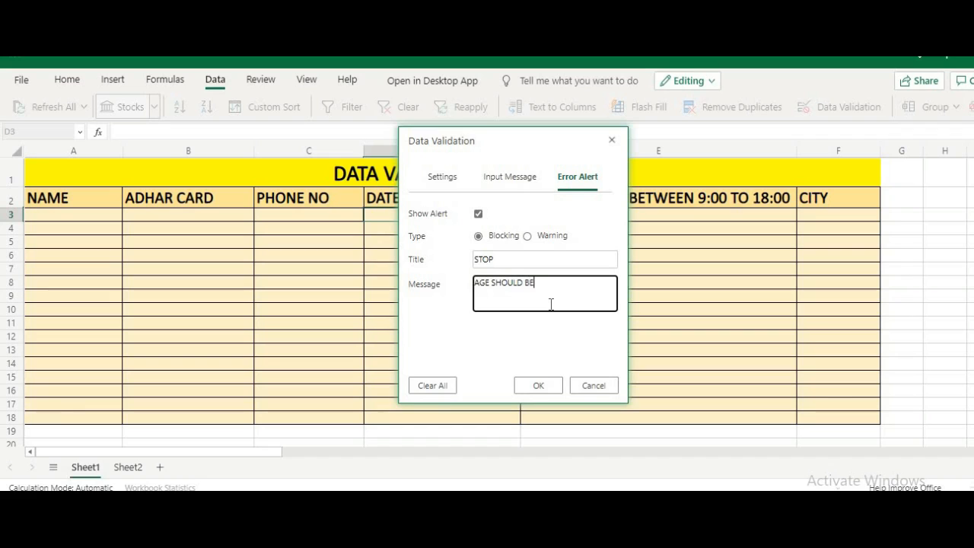
text( MORE THAN 18 YRS)
click(541, 386)
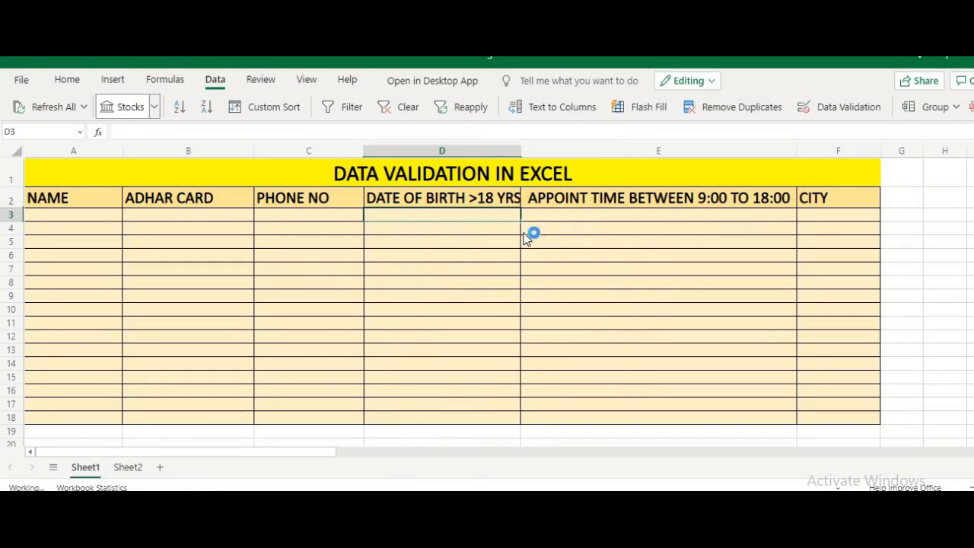
drag(521, 228, 522, 419)
click(589, 219)
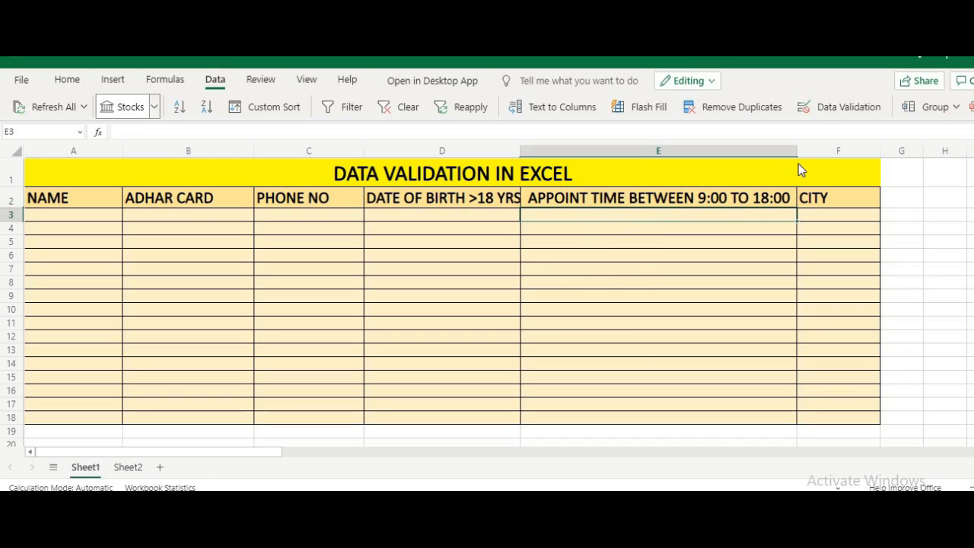
Step: Allow only times between 9:00 and 18:00 in E3, filled down to E18
click(830, 113)
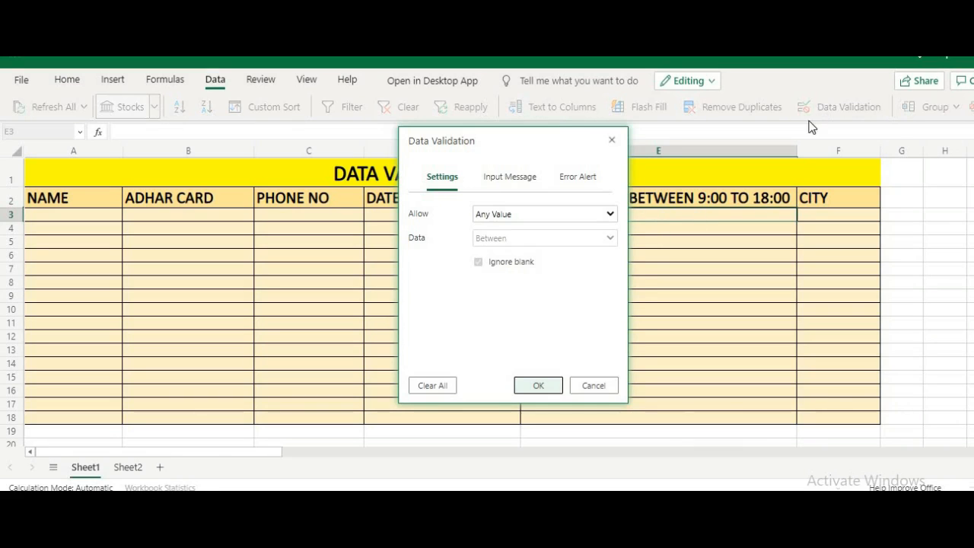
click(566, 214)
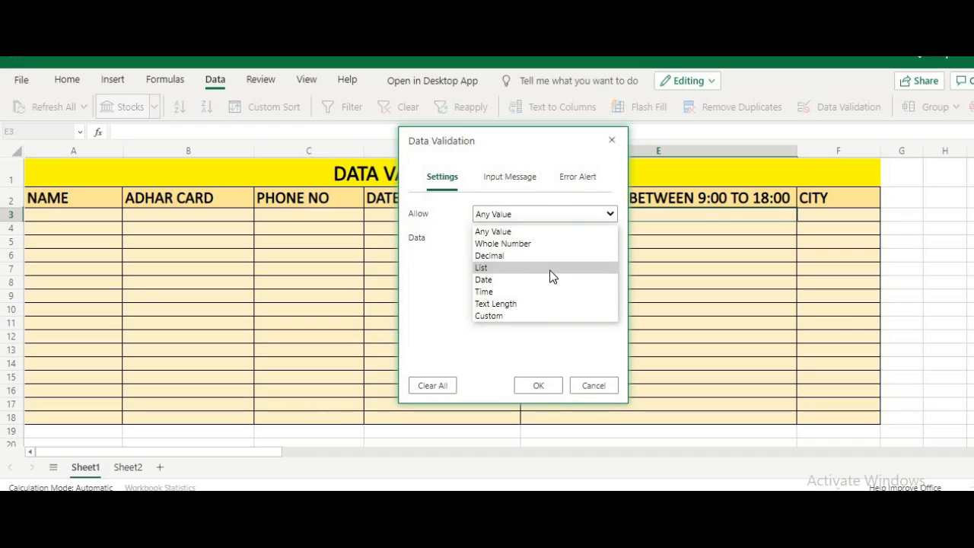
click(547, 291)
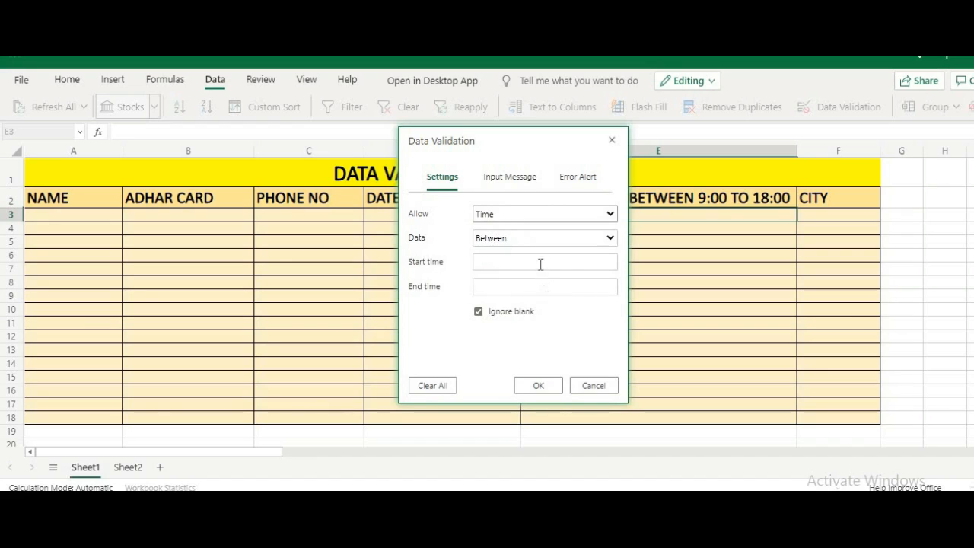
drag(561, 146, 523, 159)
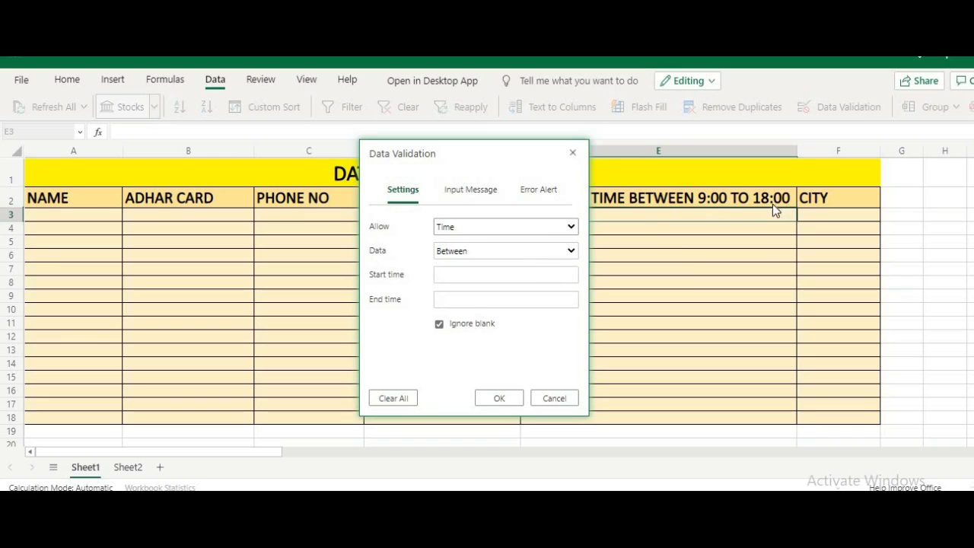
click(550, 279)
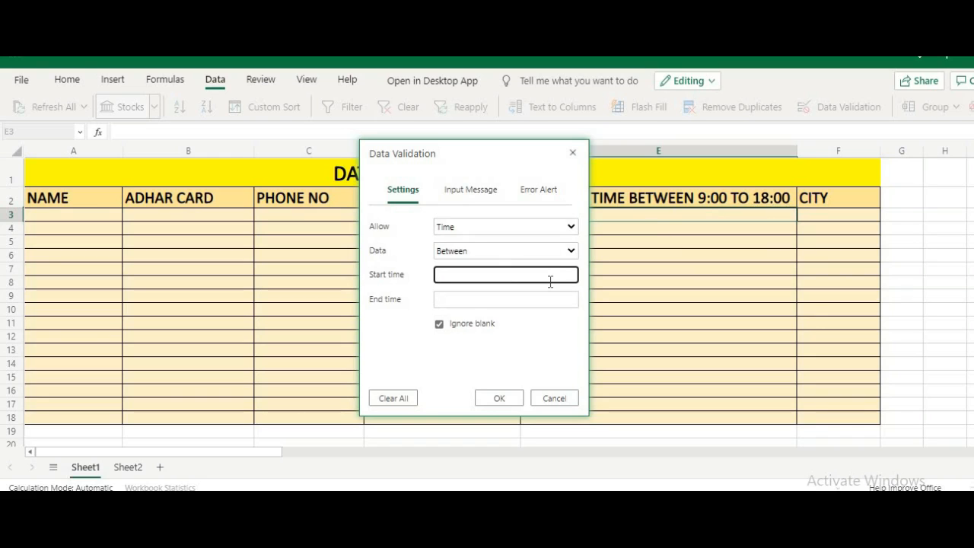
text(9:00)
click(545, 300)
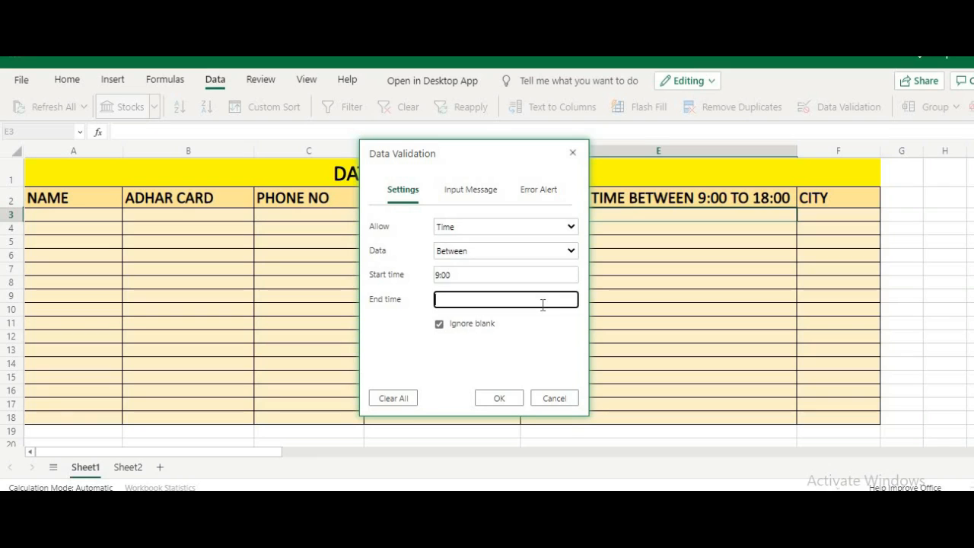
text(18:00)
click(514, 399)
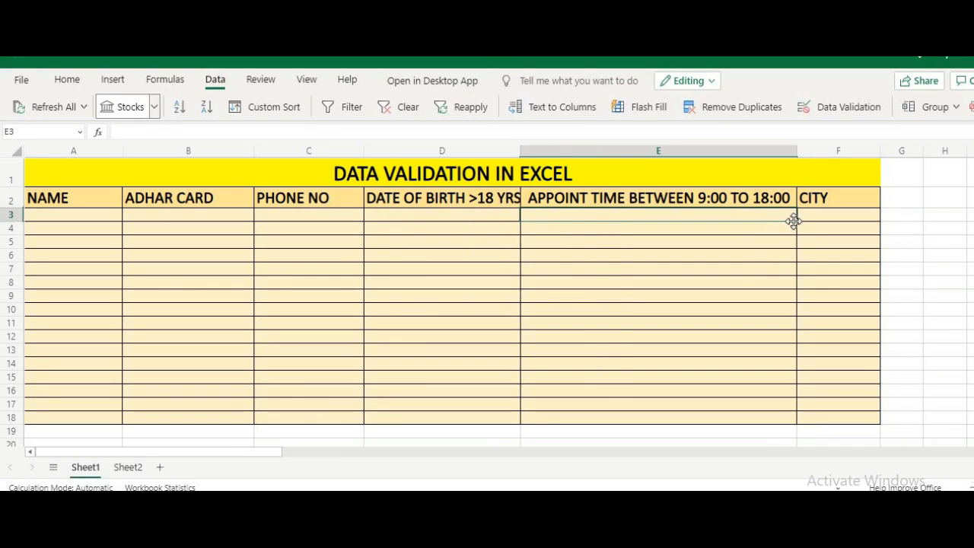
drag(796, 224, 793, 413)
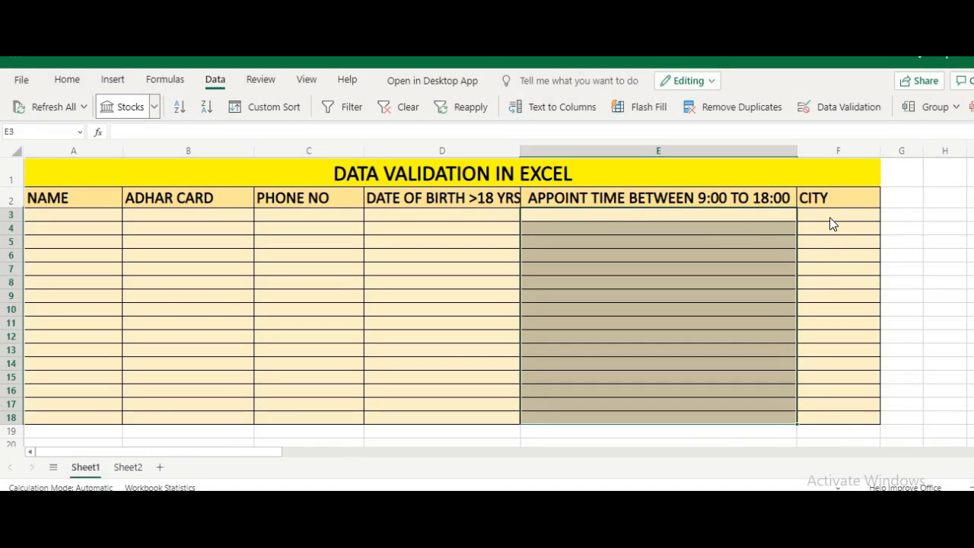
click(833, 224)
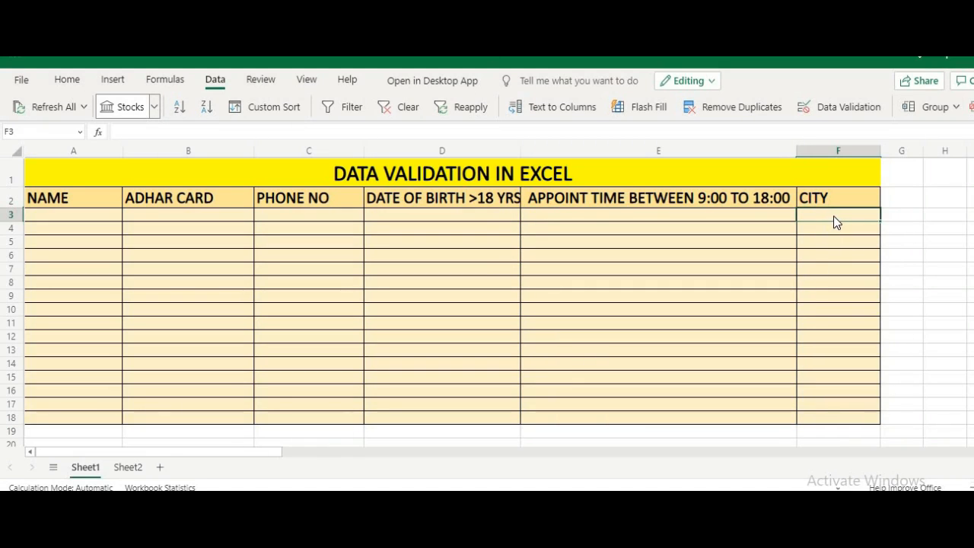
Step: Give F3:F18 a List rule sourced from the Sheet2 city names in D4:D7
click(124, 467)
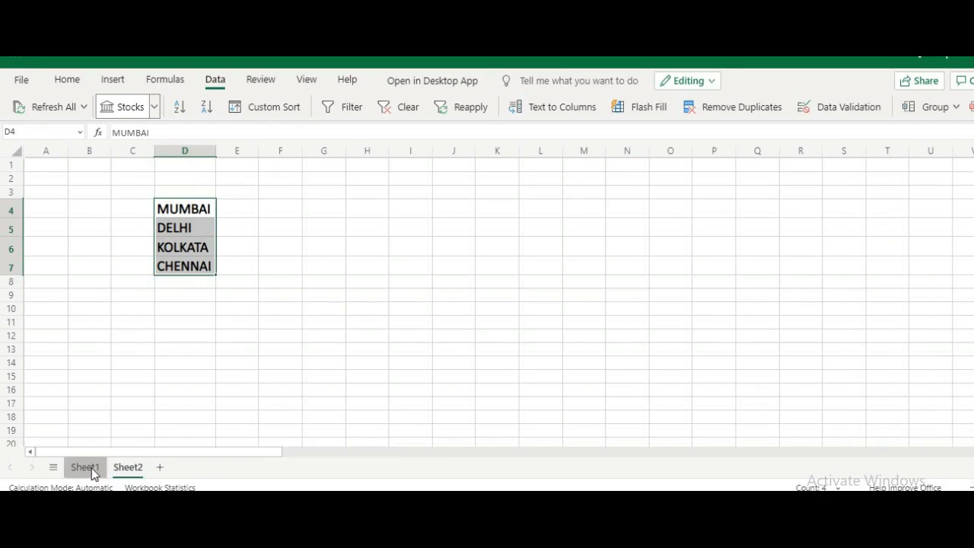
click(93, 467)
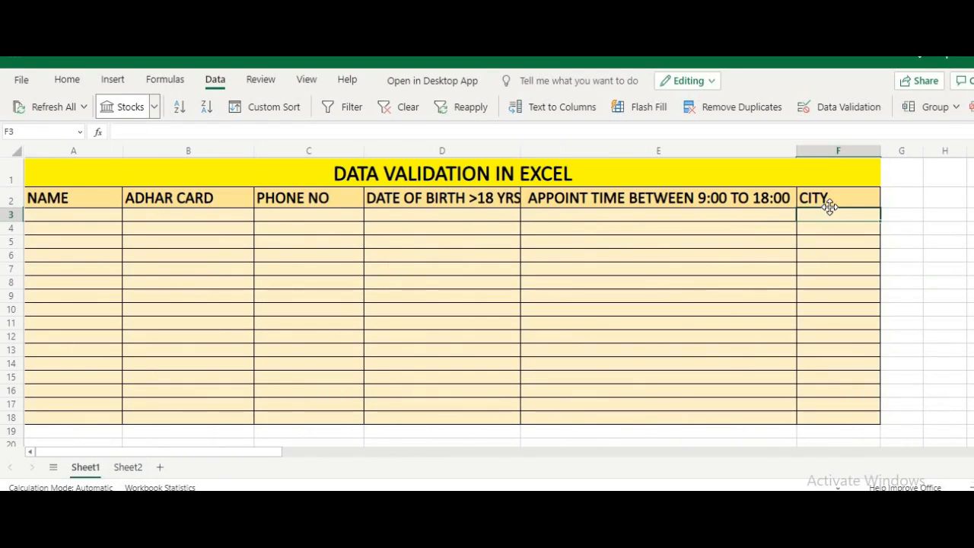
click(860, 113)
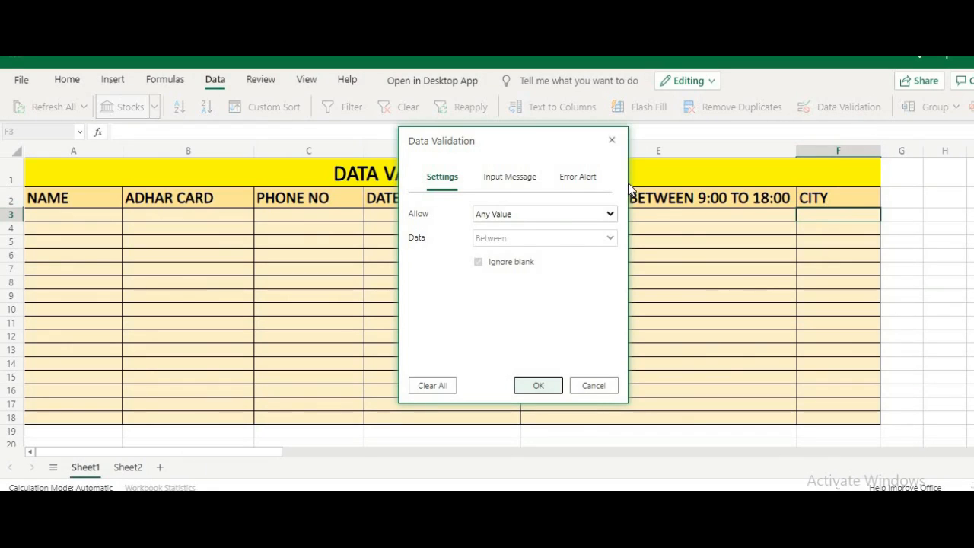
click(542, 216)
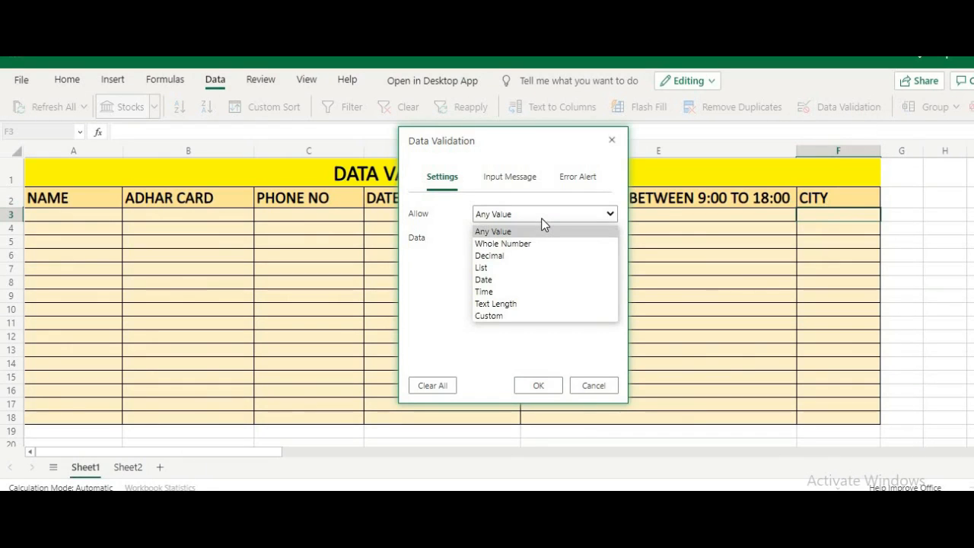
click(533, 268)
click(525, 266)
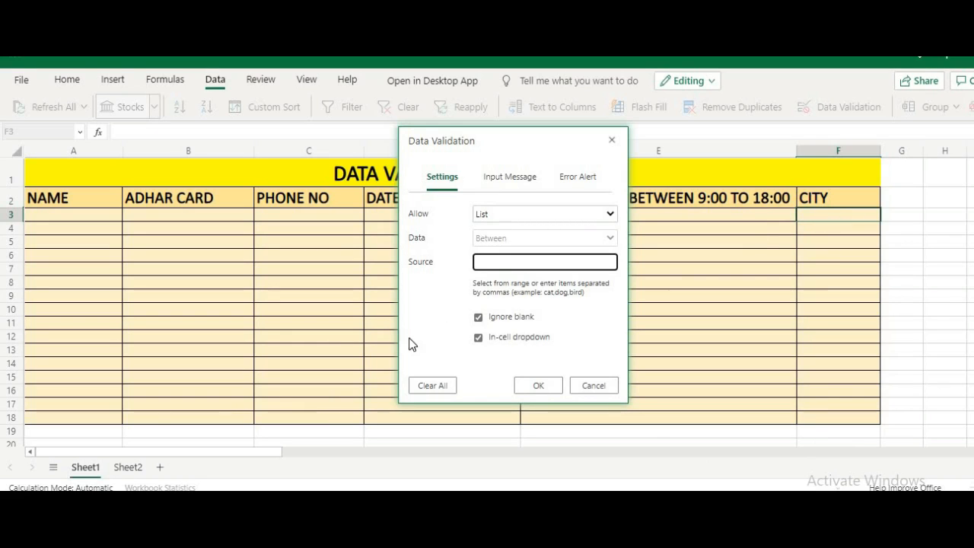
click(139, 472)
drag(203, 207, 197, 268)
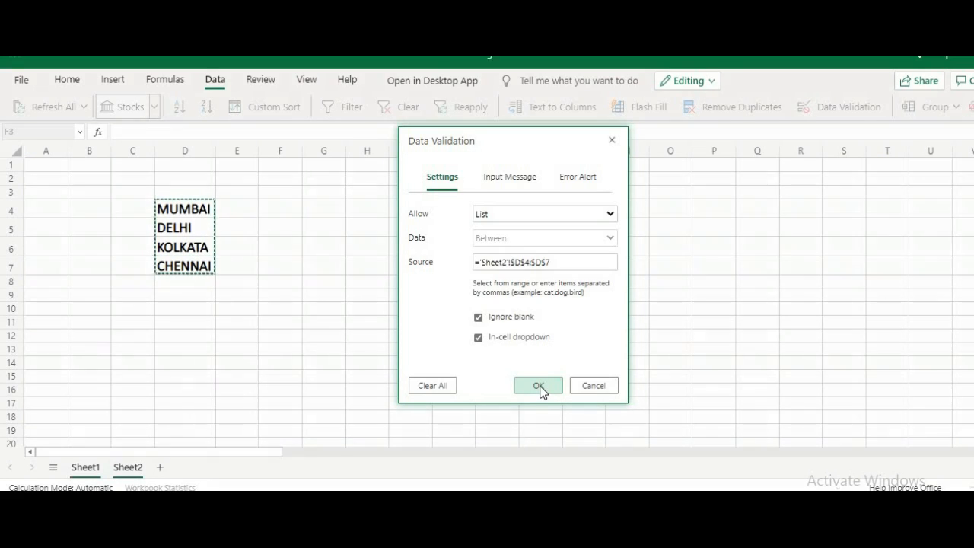
click(539, 387)
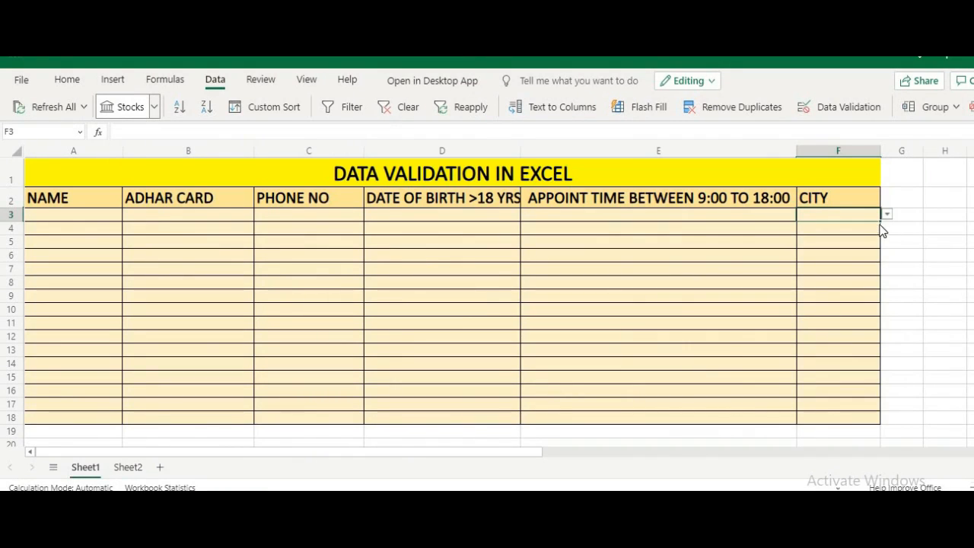
drag(875, 260, 863, 413)
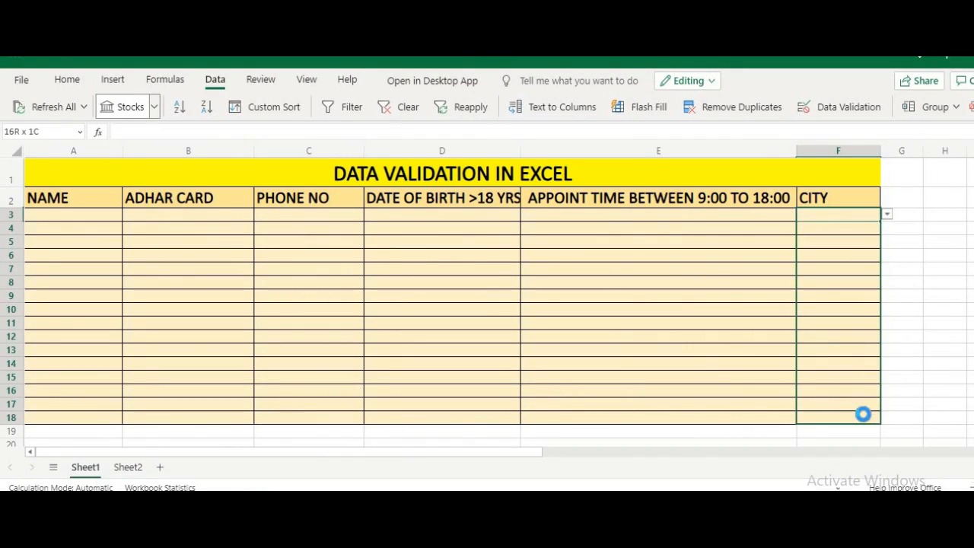
Step: Choose MUMBAI from F3's city dropdown
click(844, 215)
click(888, 216)
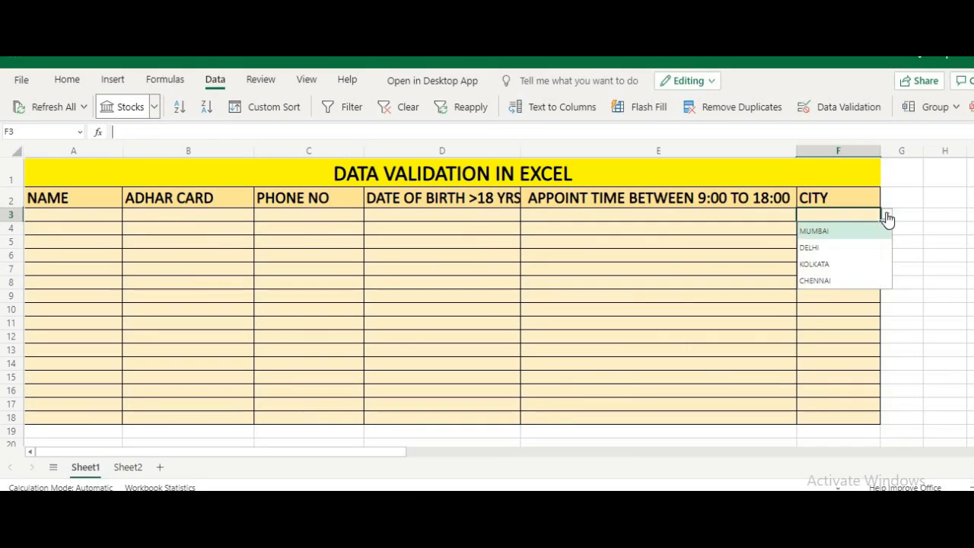
click(851, 231)
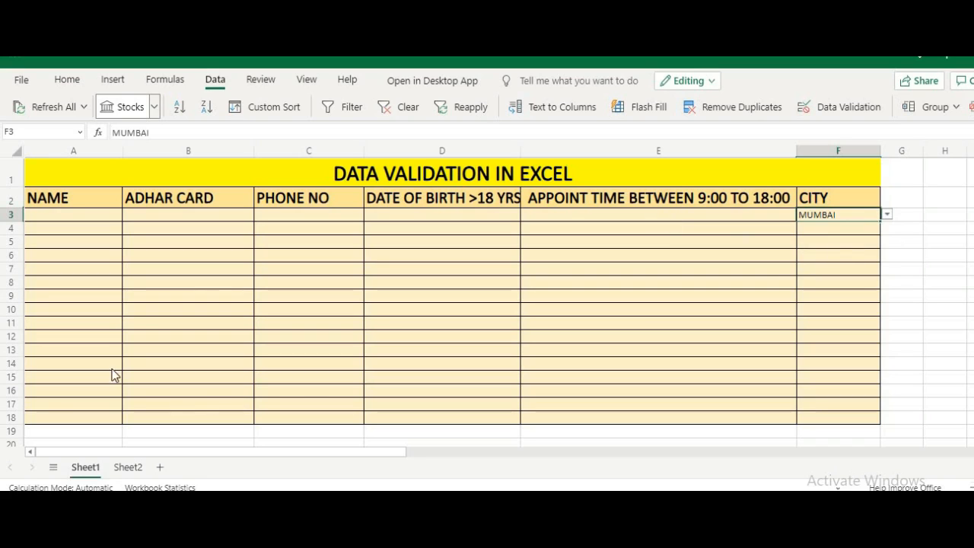
Step: Enter 78789 as the name in A3 to trigger the STOP alert
click(68, 217)
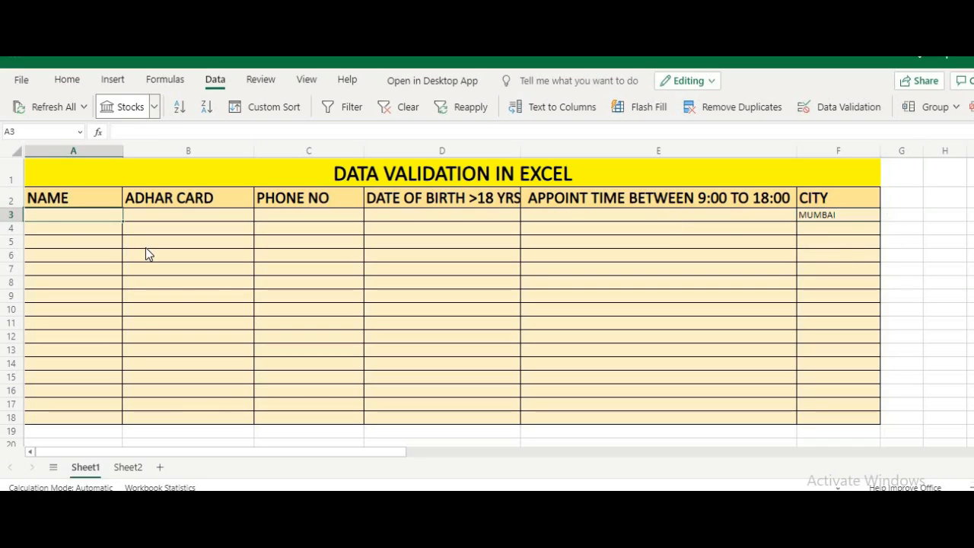
text(78789)
key(Return)
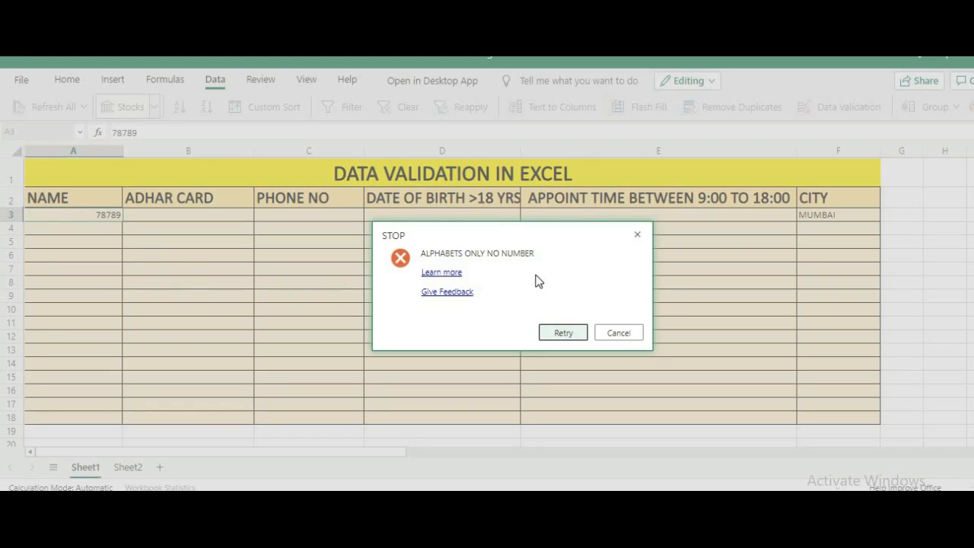
Step: Discard the rejected number, then enter the person's name in A3 and a 12-digit Aadhaar number in B3
click(618, 333)
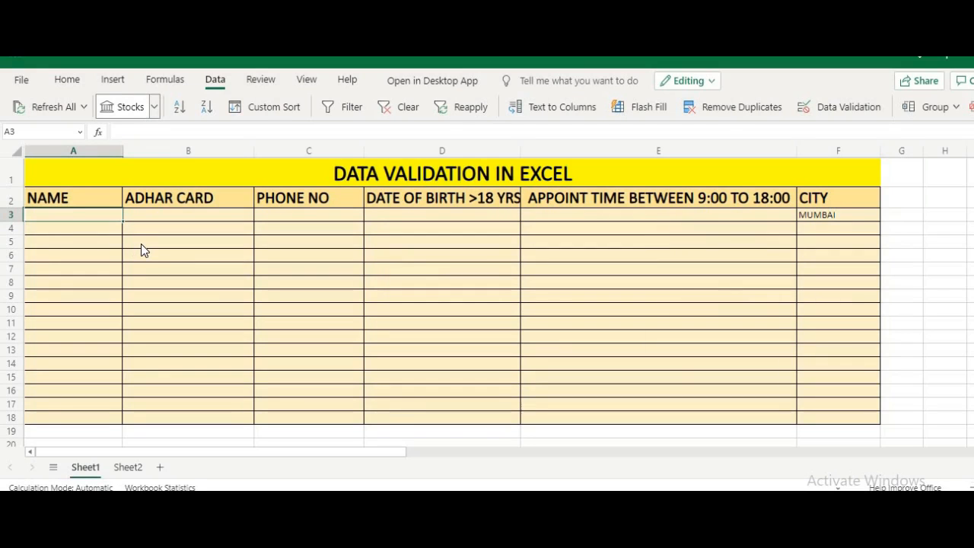
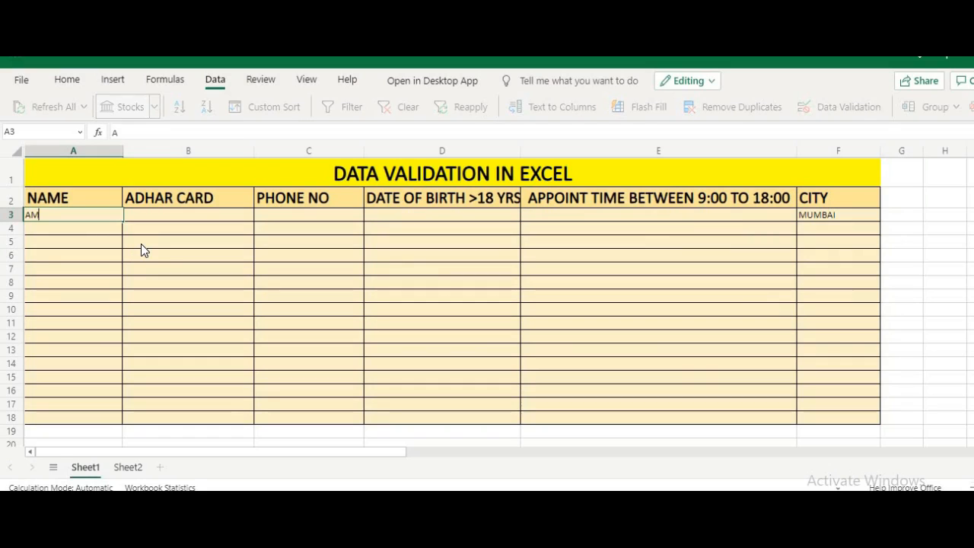
key(Tab)
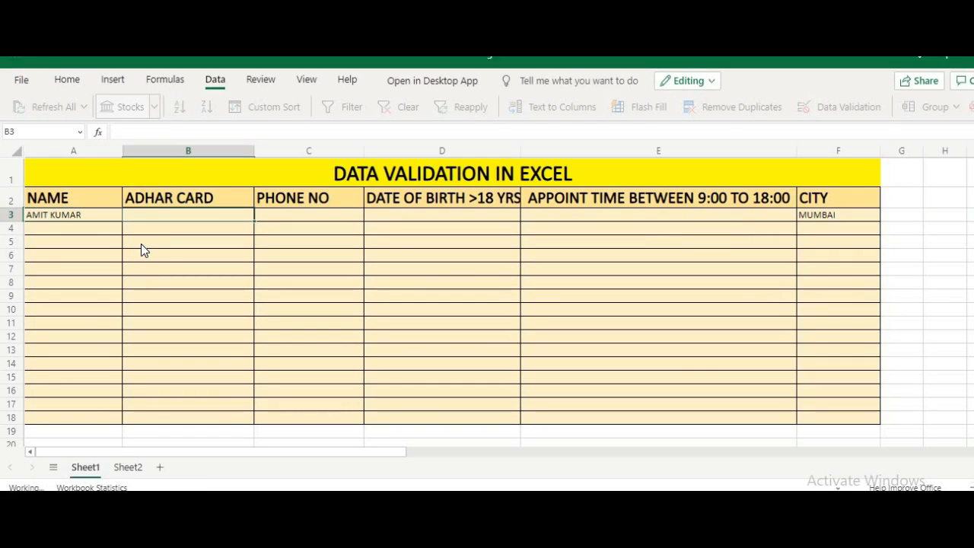
text(12)
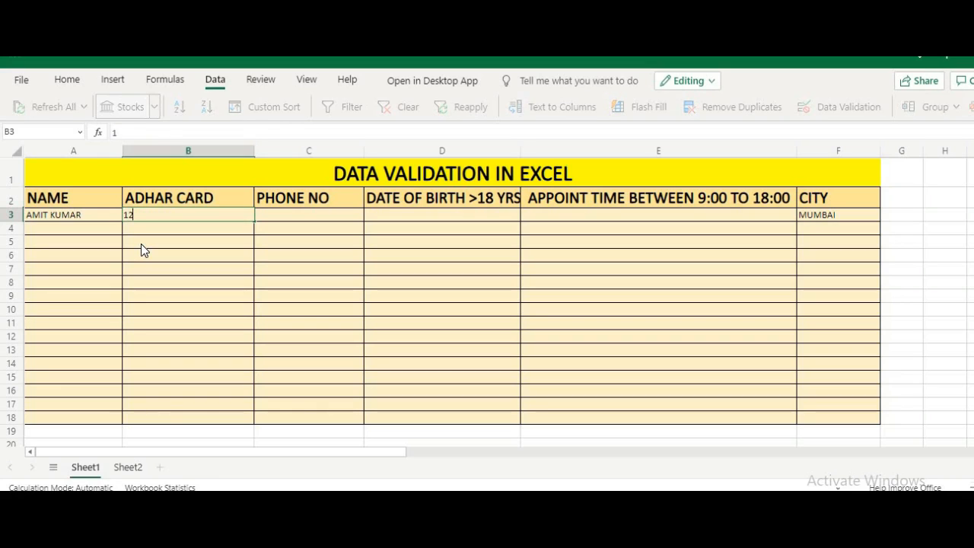
text(3456789012)
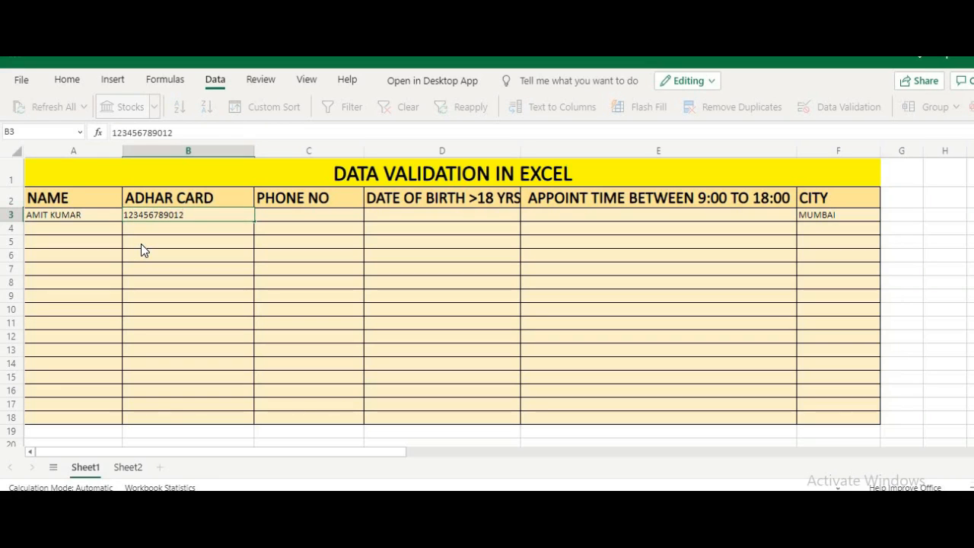
key(Return)
Step: Widen column B and centre the Aadhaar number in B3
key(Up)
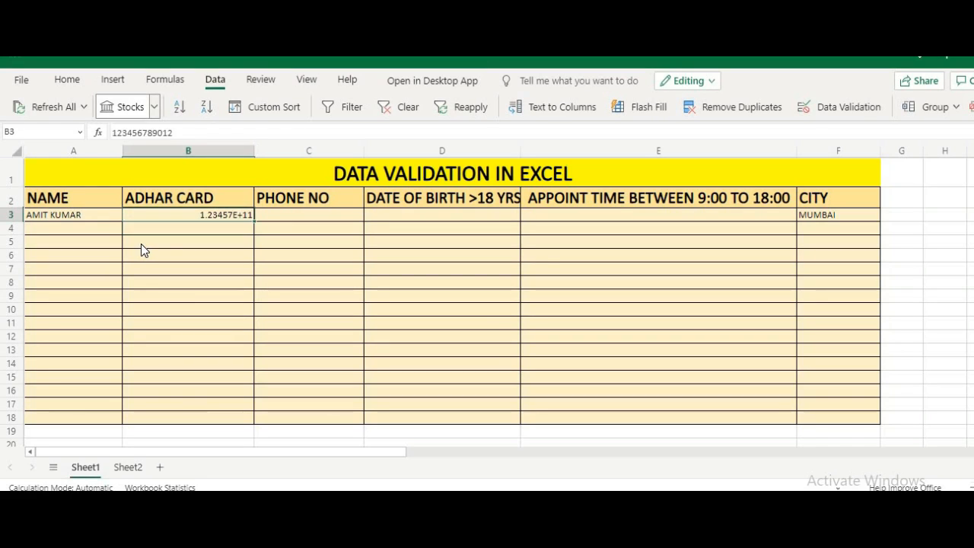
drag(255, 149, 283, 147)
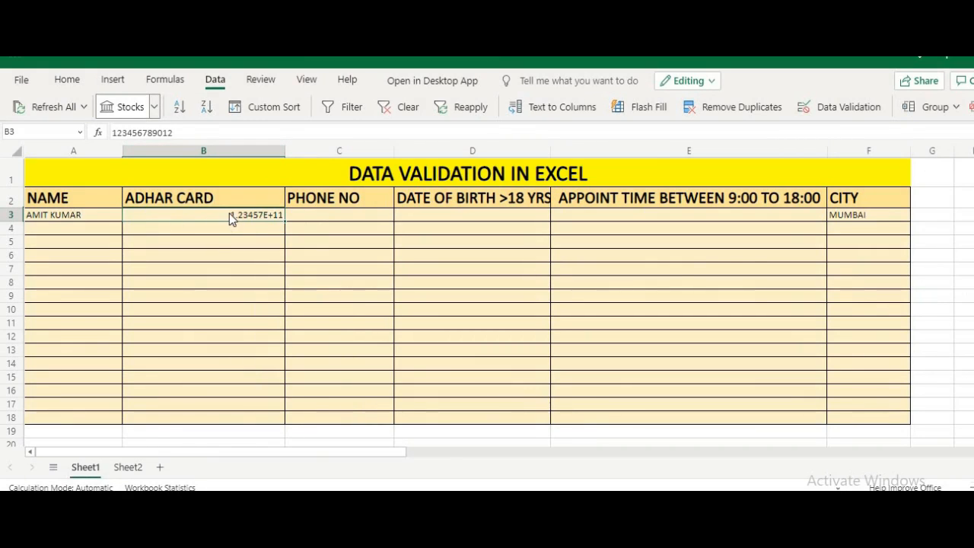
click(69, 79)
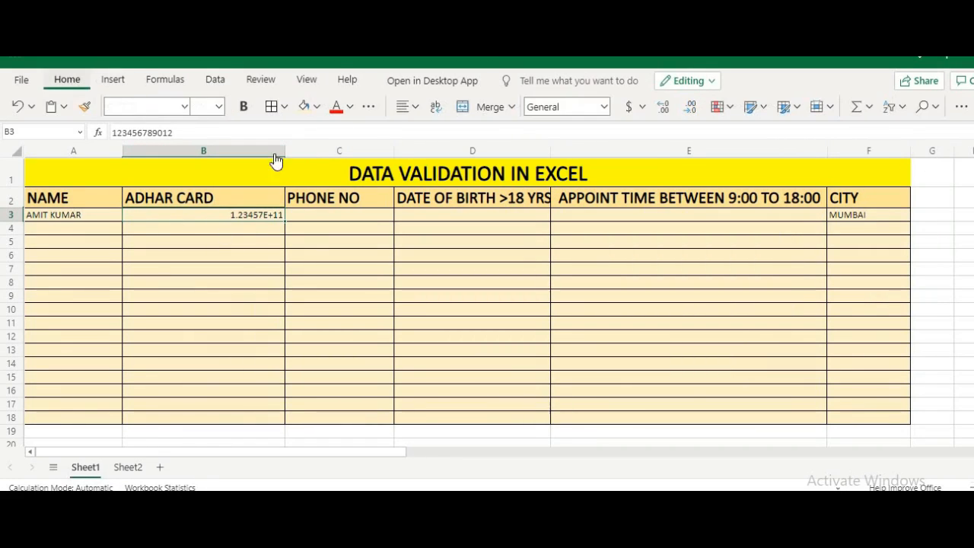
click(409, 106)
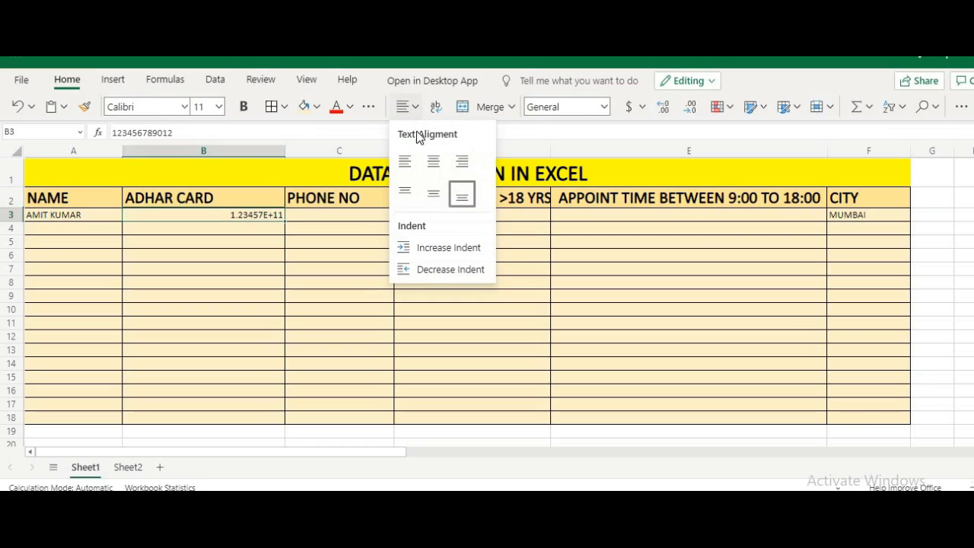
click(427, 160)
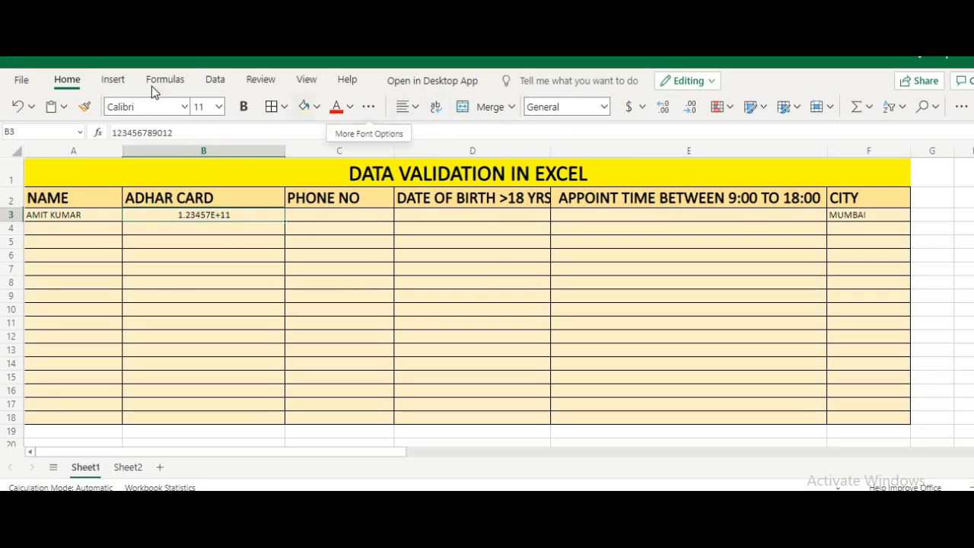
Step: Enter a 10-digit phone number in C3
click(311, 214)
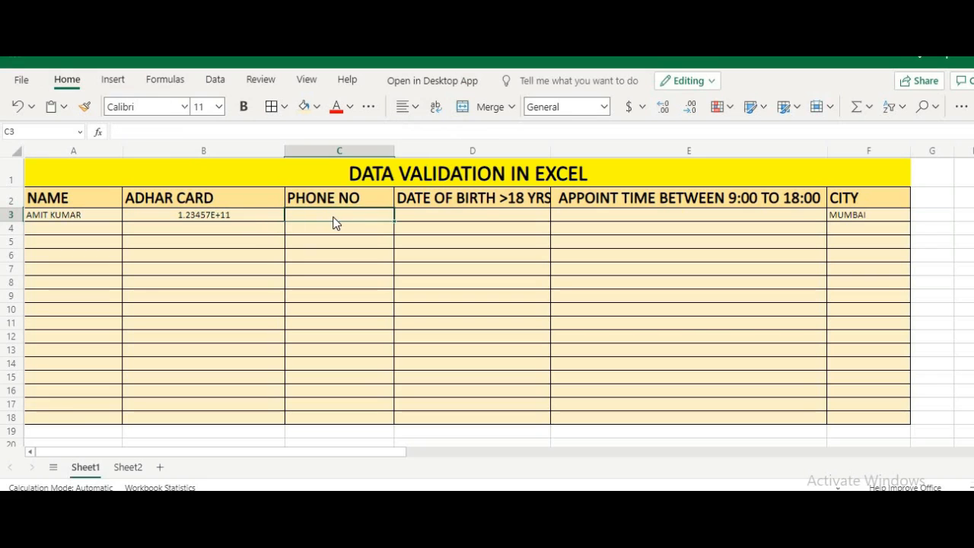
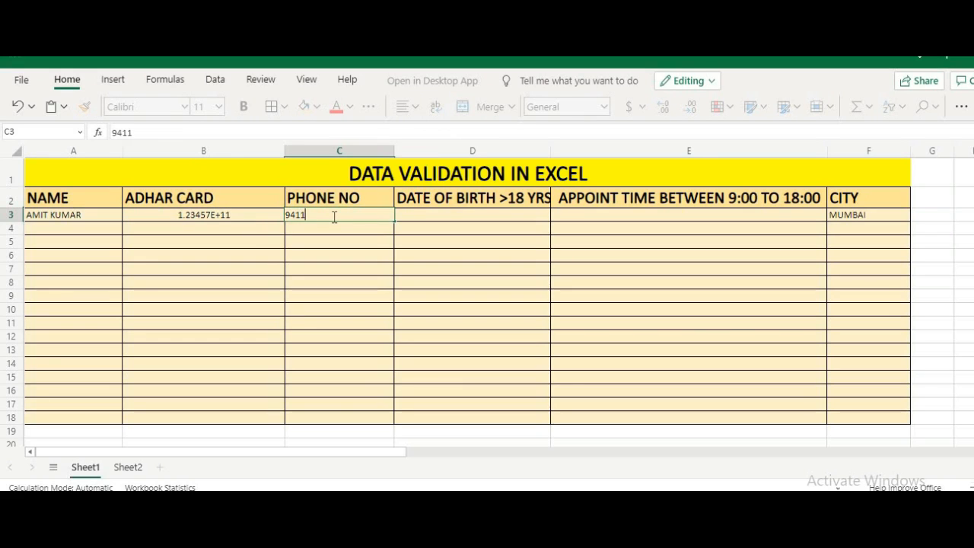
key(Tab)
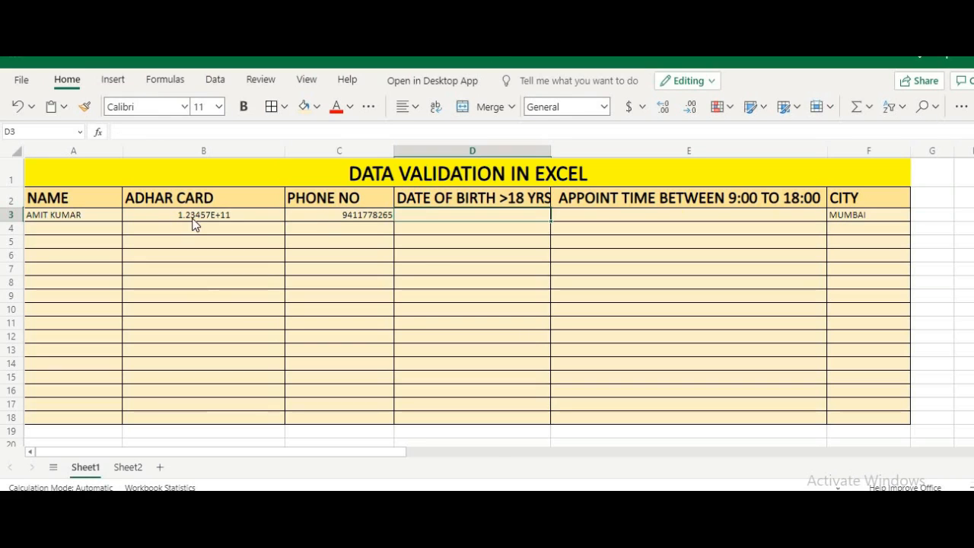
click(192, 218)
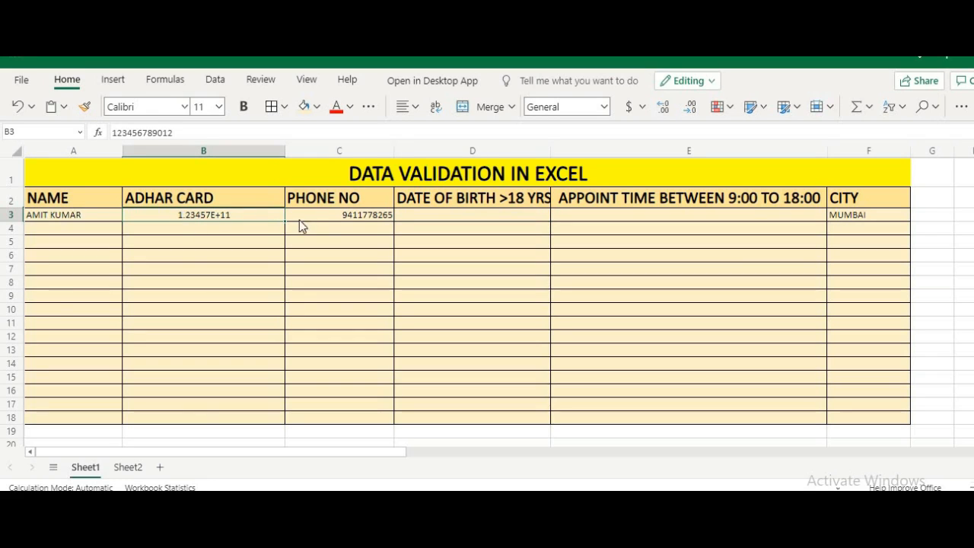
click(488, 216)
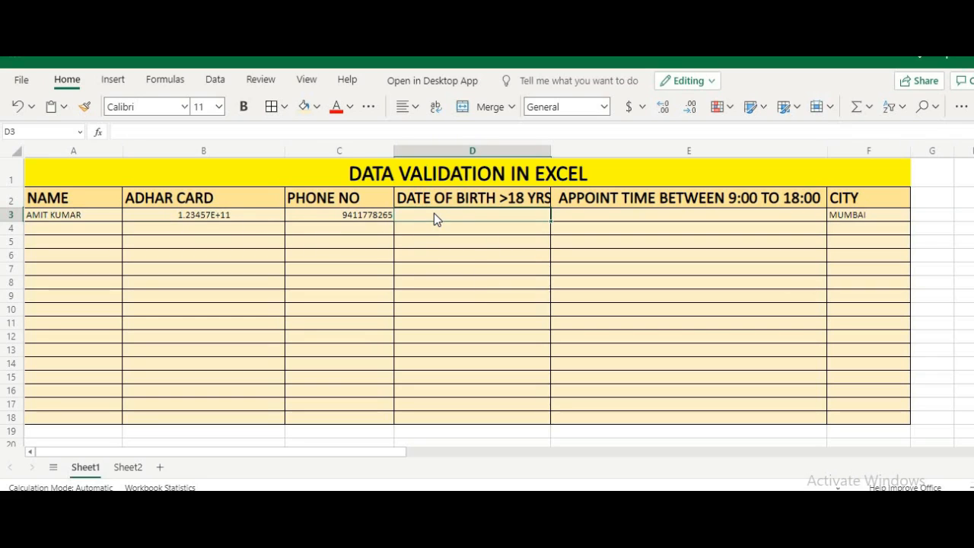
Step: Try 1/1/2003 in D3, cancel the STOP alert, then enter the valid birth date 1/1/2000
text(1/)
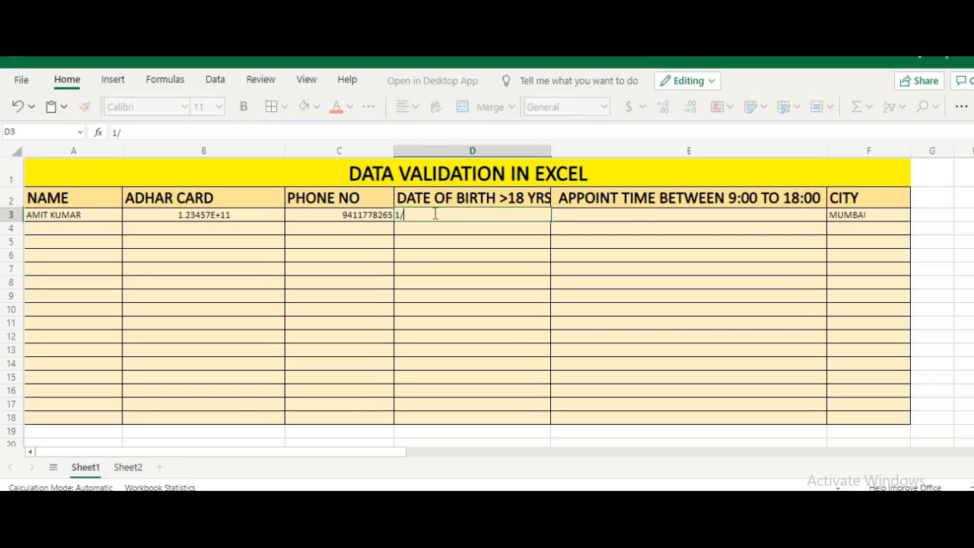
text(1/2003)
key(Return)
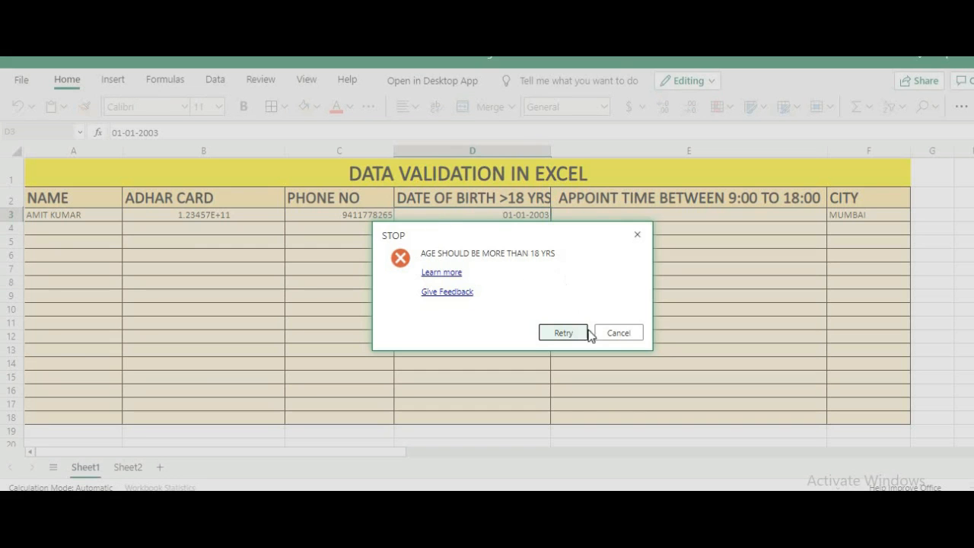
click(618, 333)
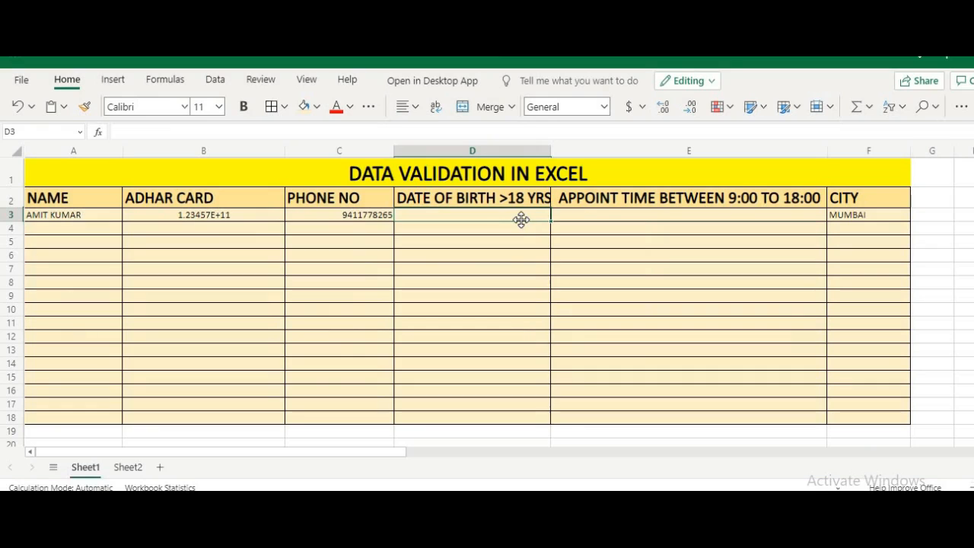
text(1/1)
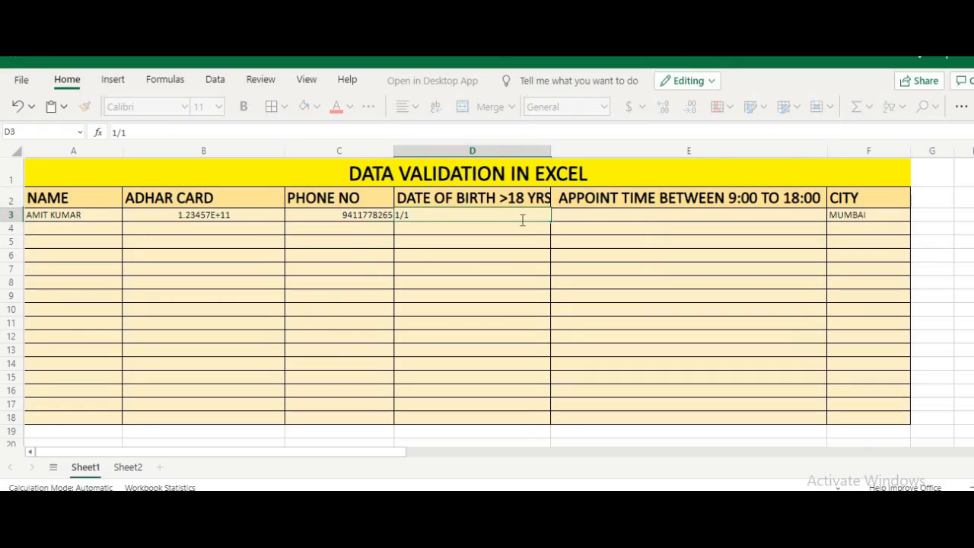
text(/)
text(2)
text(000)
key(Return)
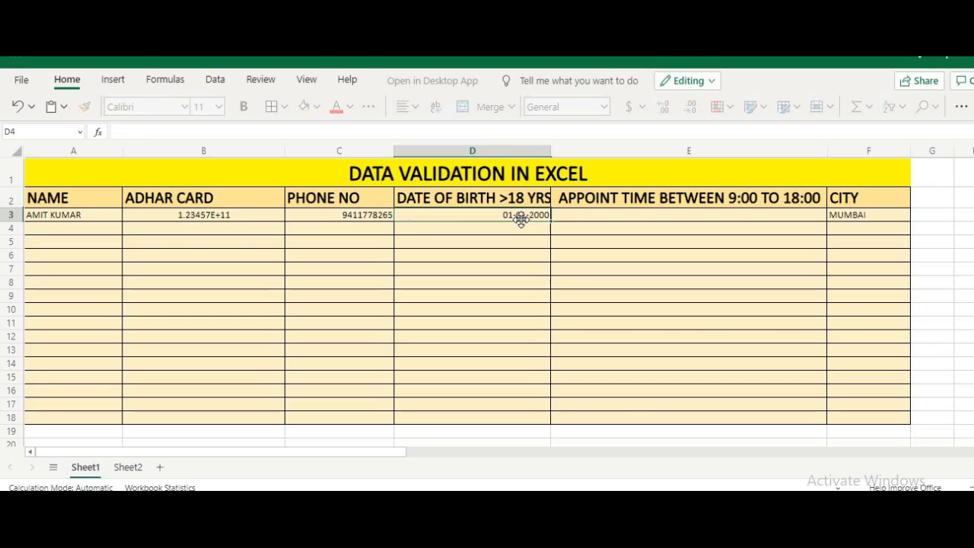
click(591, 214)
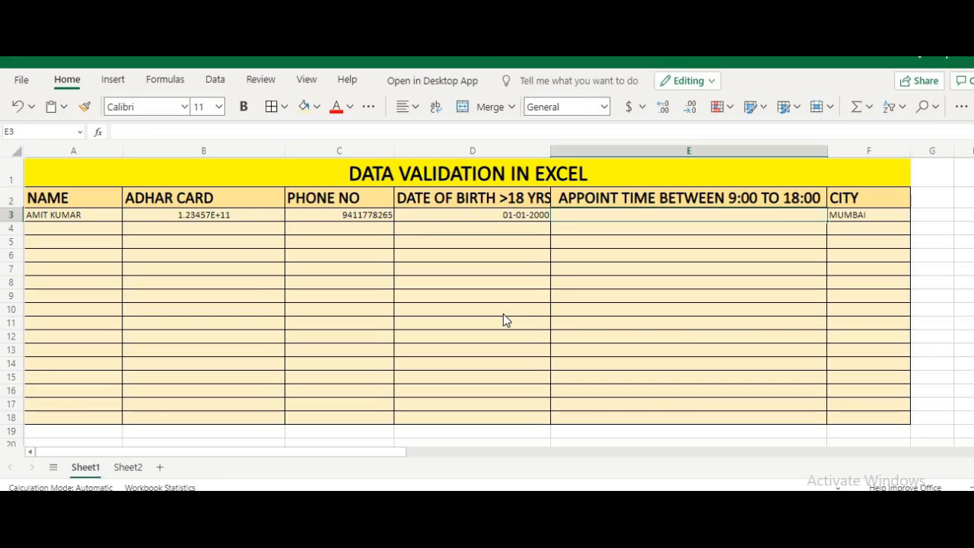
text(8:40)
key(Return)
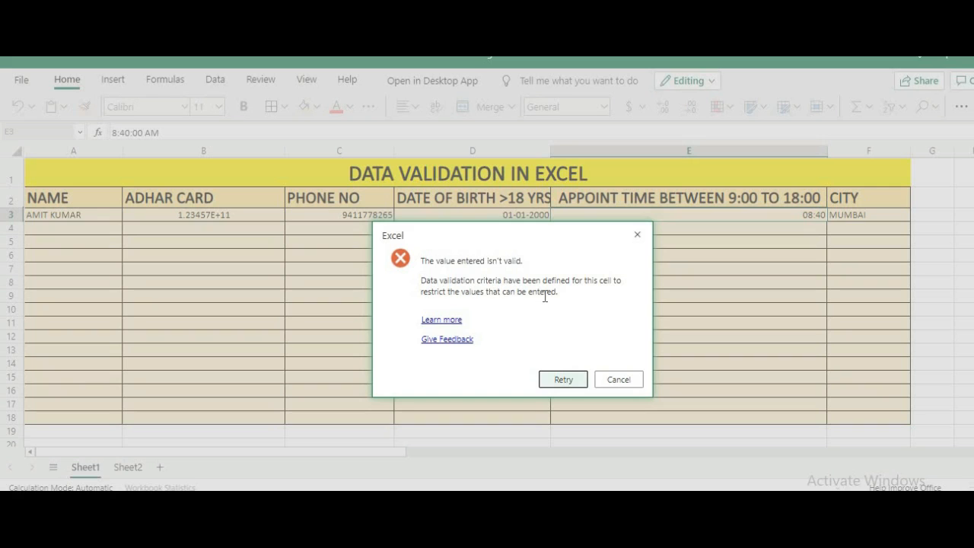
click(623, 379)
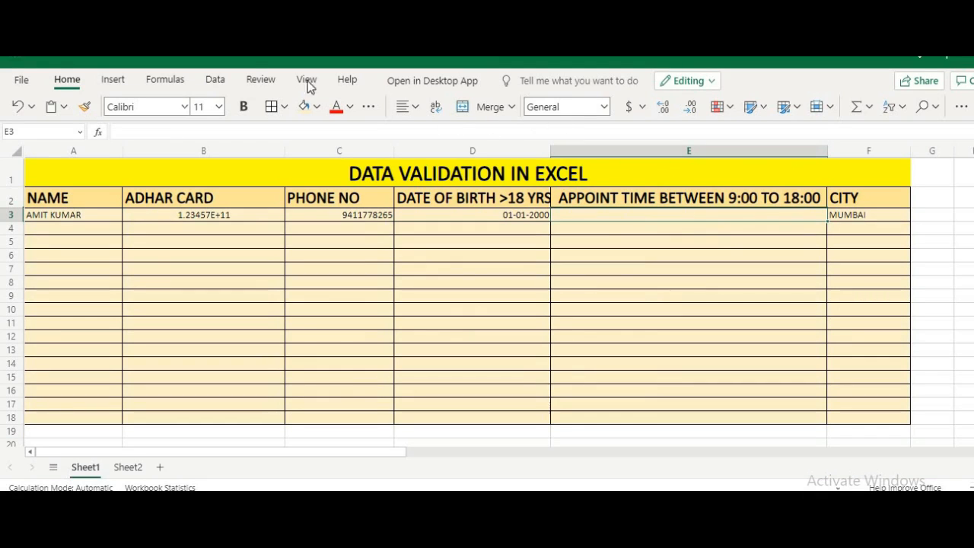
Step: Add an error alert titled STOP with message TIME NOT VALID to E3's time rule
click(221, 80)
click(811, 111)
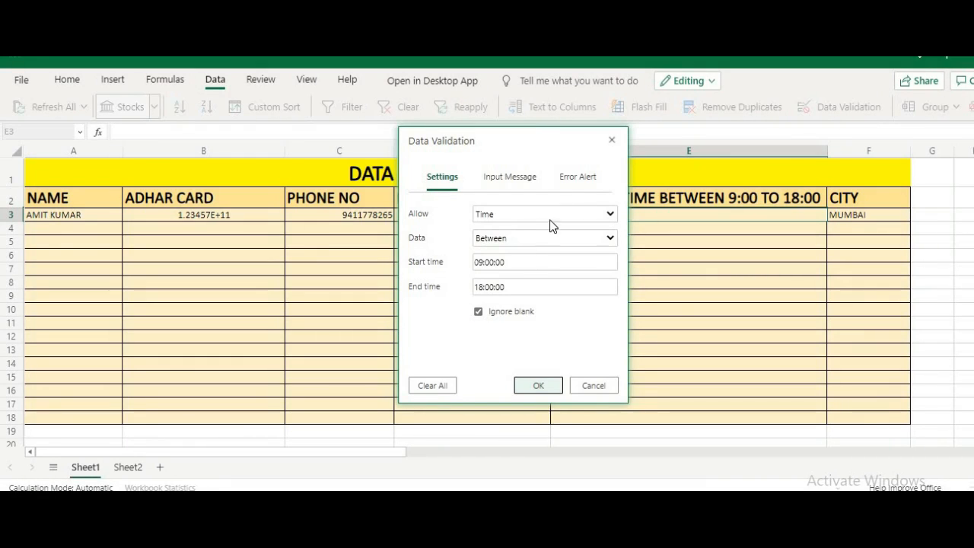
click(589, 185)
click(536, 260)
text(STOP)
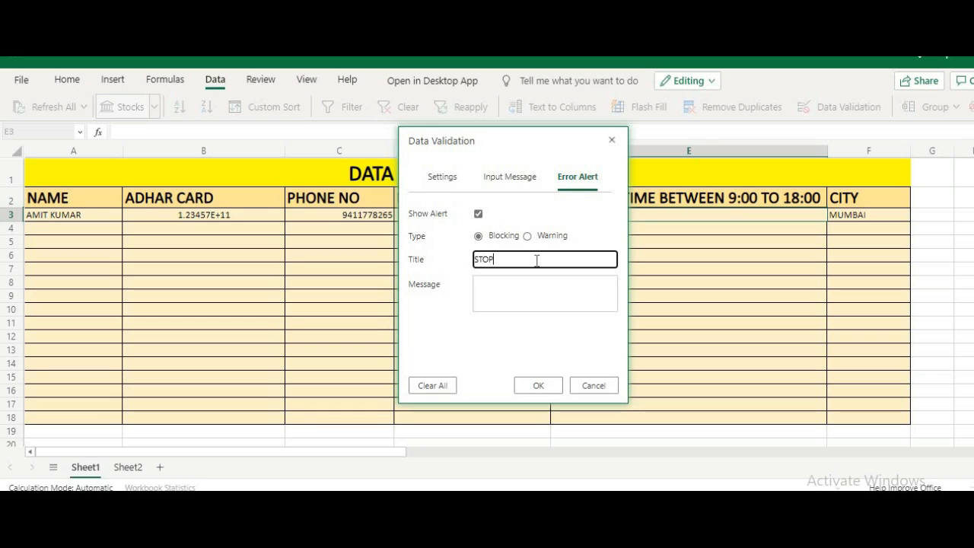
click(517, 288)
text(T)
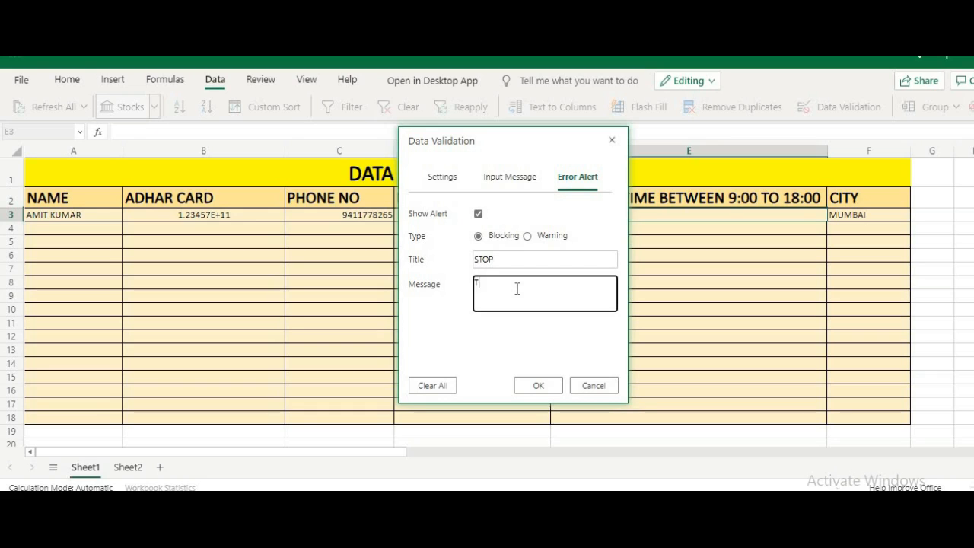
text(IME NOT VALID)
click(538, 385)
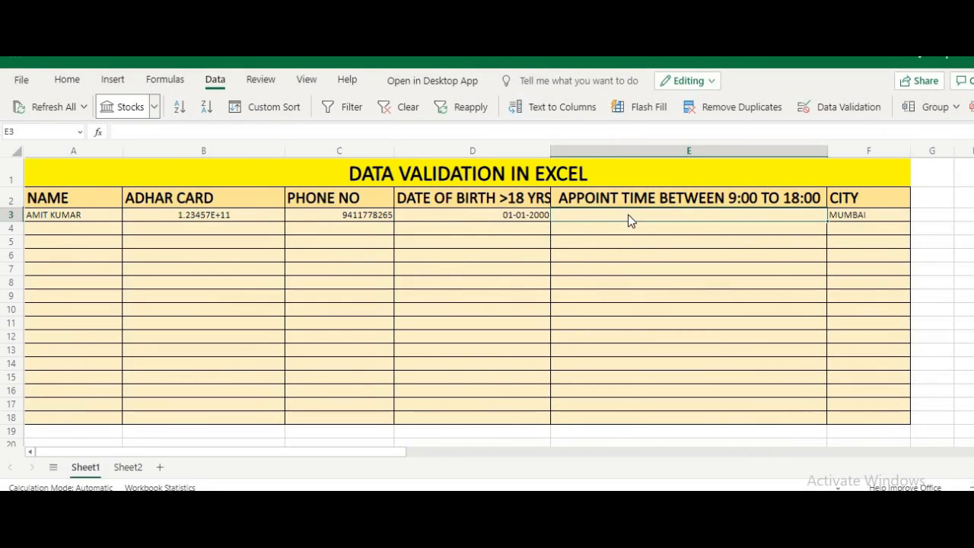
Step: Fill the time rule down to E18, then enter 4:00 (rejected) and 9:15 in E3
drag(828, 222, 824, 416)
click(653, 215)
text(4:00)
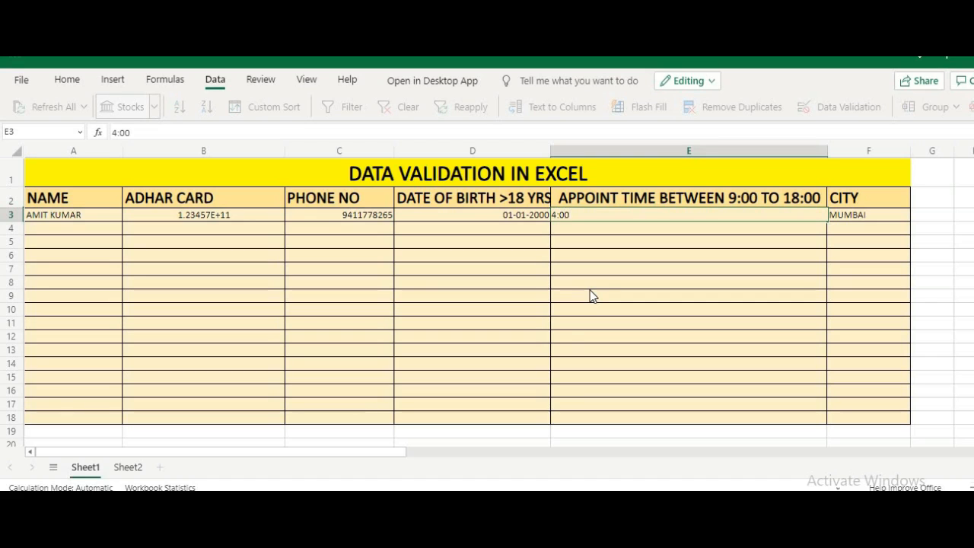
key(Return)
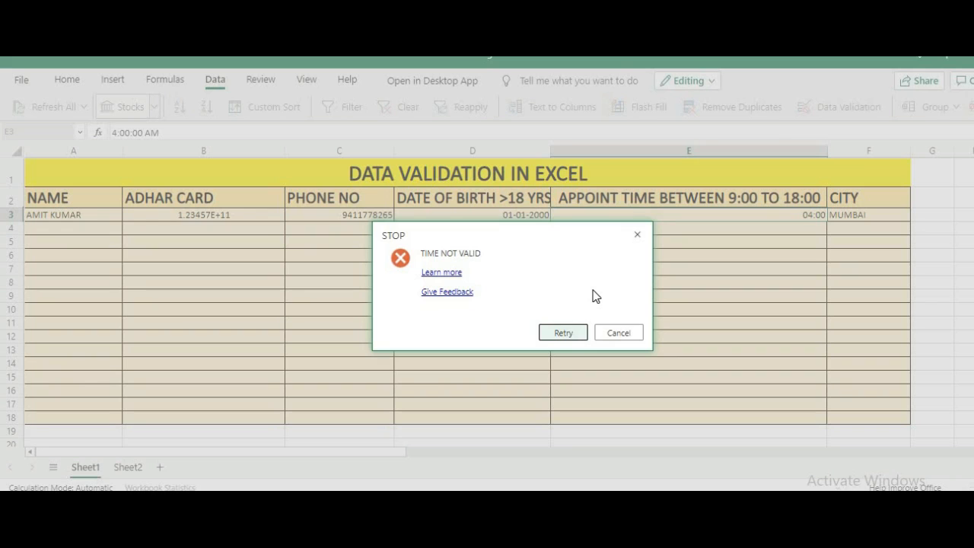
click(618, 332)
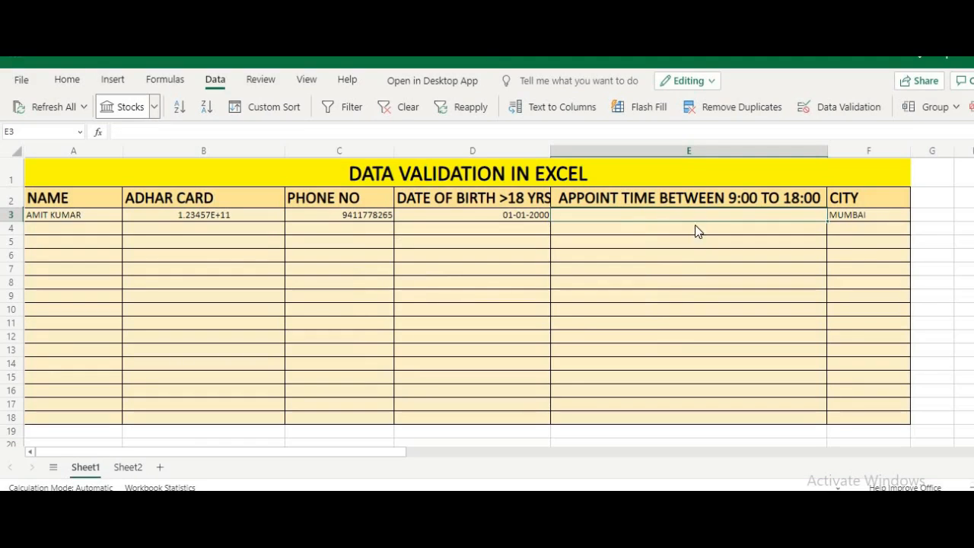
text(9:15)
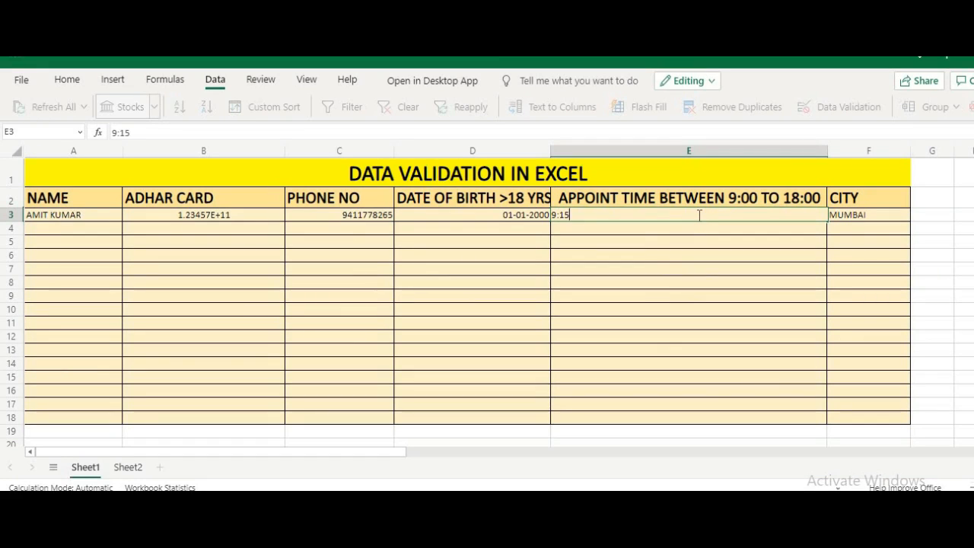
key(Return)
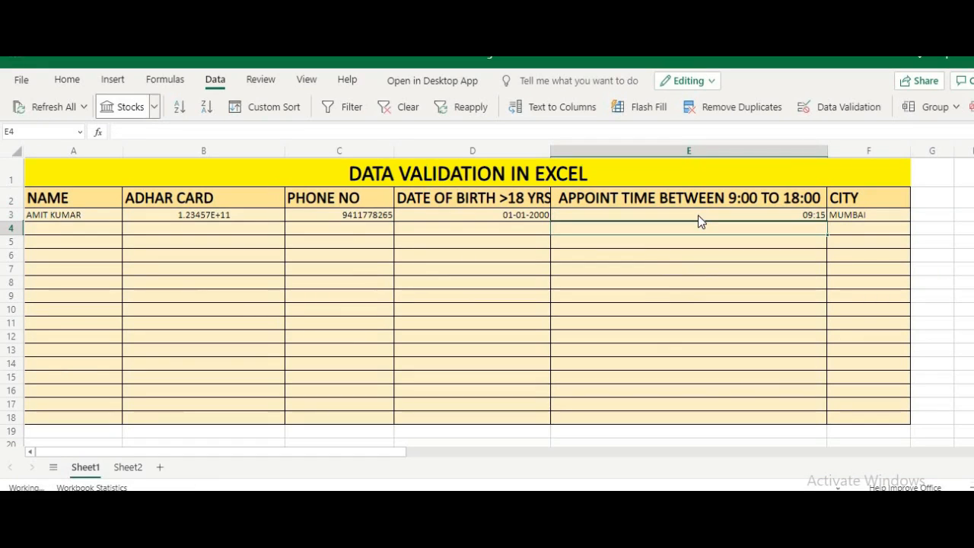
Step: Pick DELHI from F3's city dropdown in place of MUMBAI
click(864, 215)
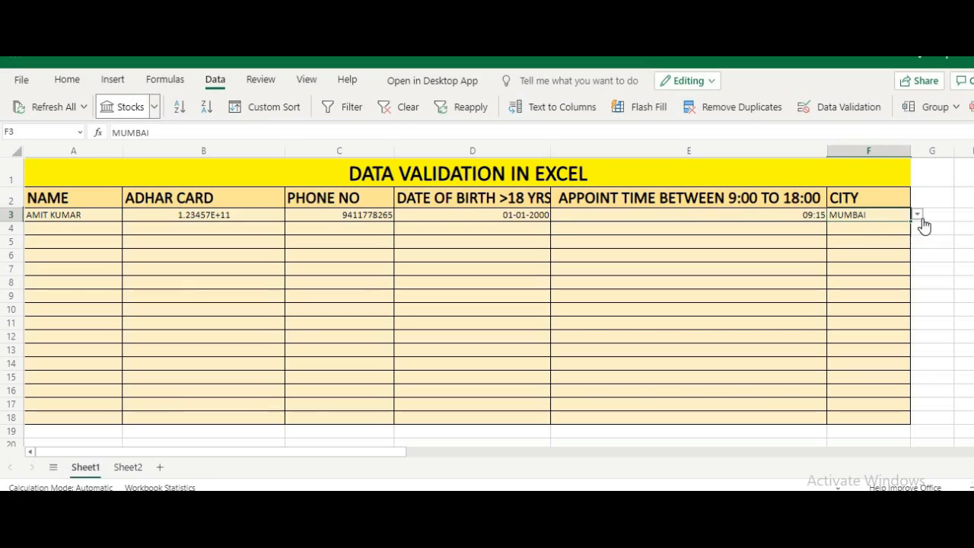
click(919, 216)
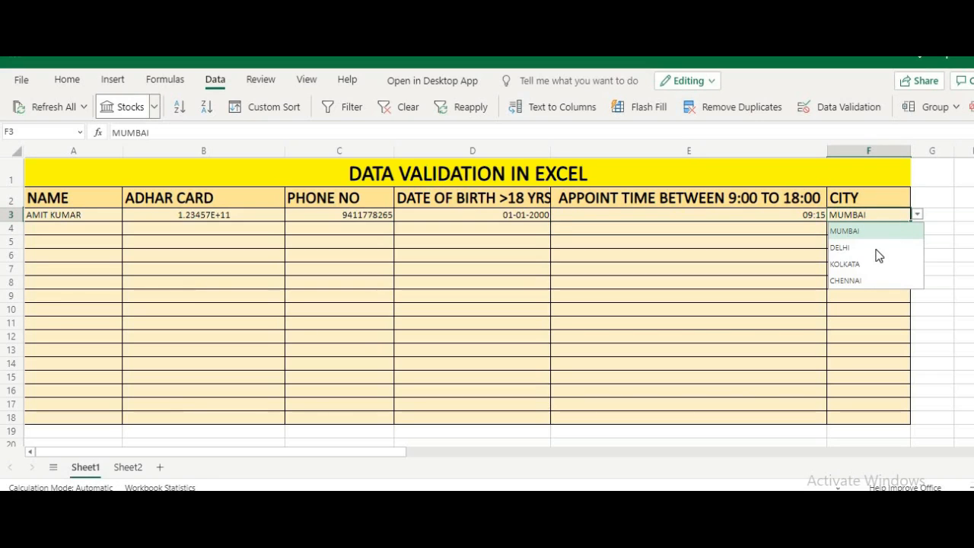
click(872, 249)
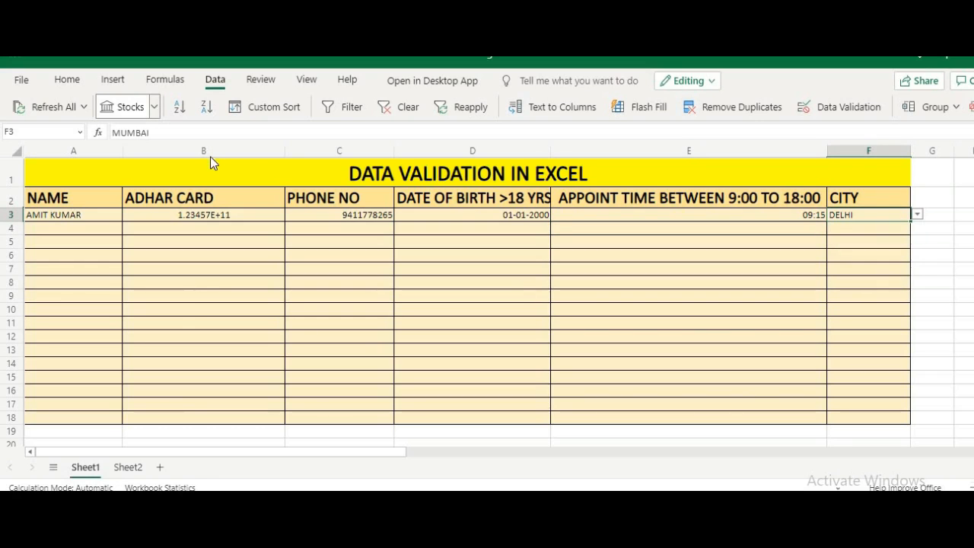
click(202, 218)
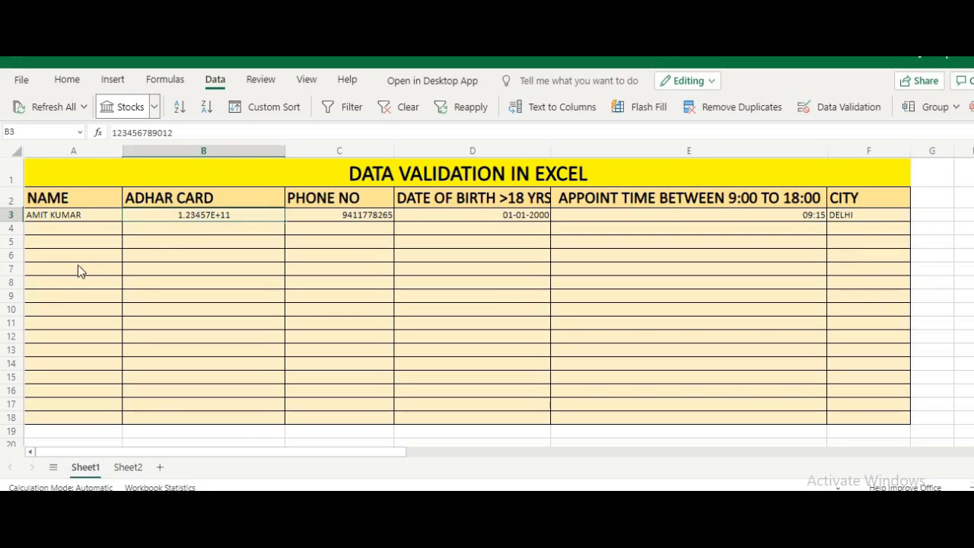
click(73, 79)
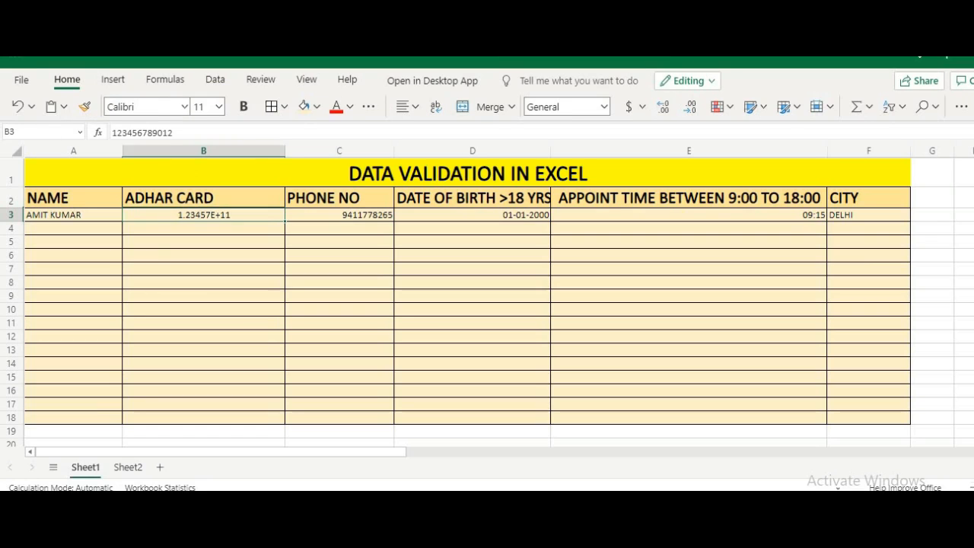